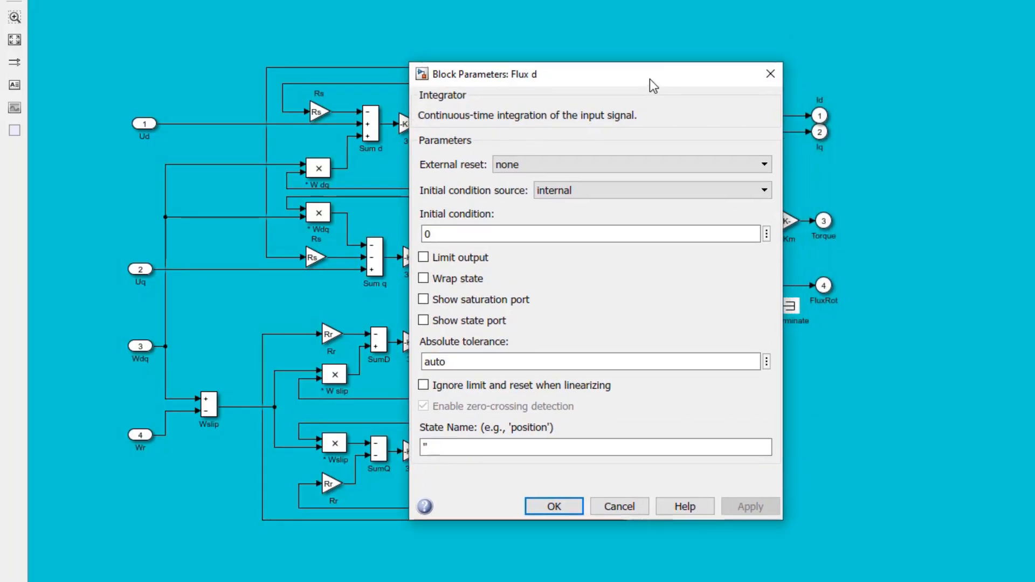
# Step: Close the Flux d parameters and examine the settings of the * W dq and * Wdq product blocks in the stator branches
pyautogui.click(768, 74)
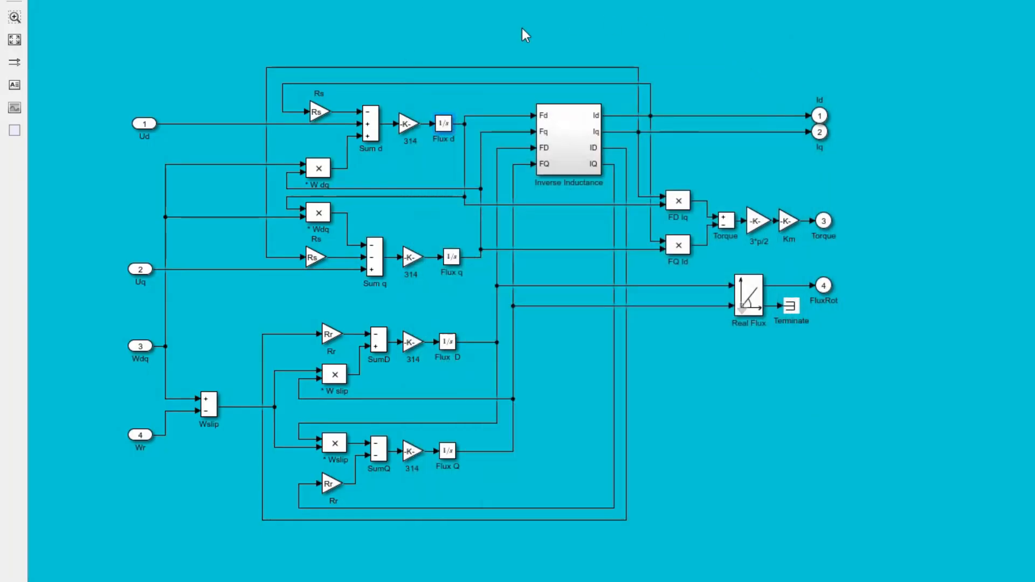
pyautogui.doubleClick(325, 169)
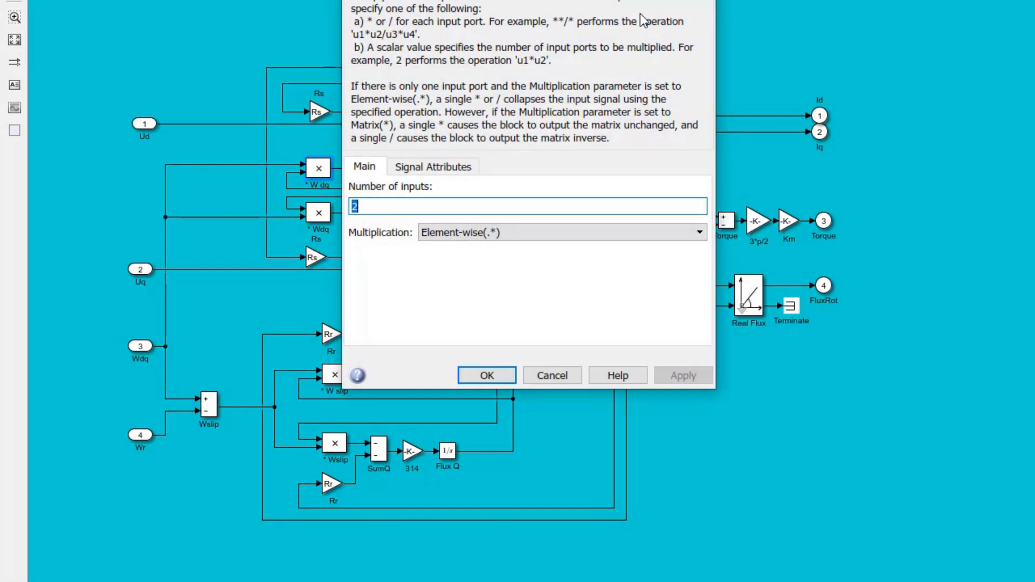
pyautogui.moveTo(639, 0); pyautogui.dragTo(633, 95)
pyautogui.click(695, 83)
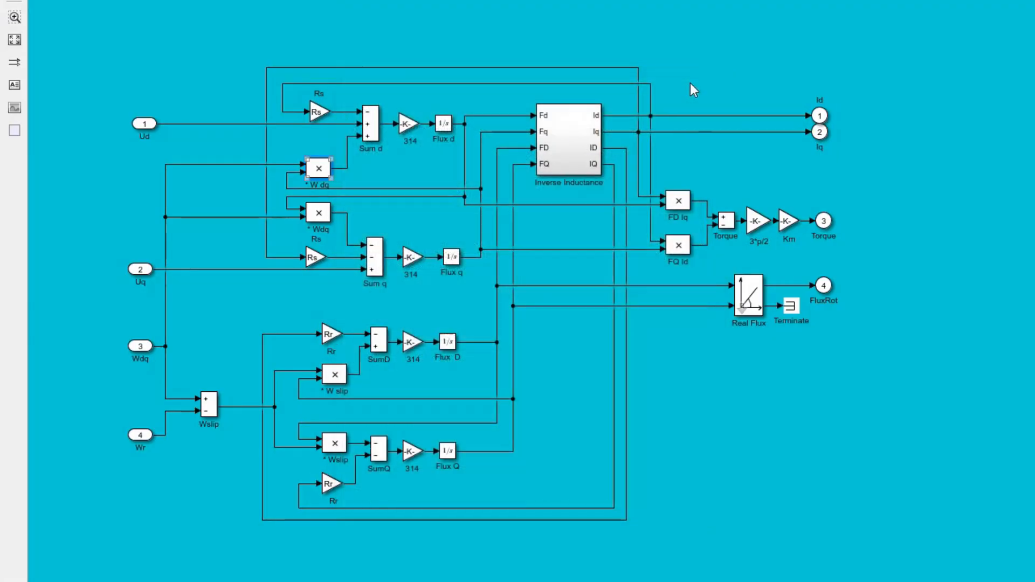
pyautogui.click(321, 215)
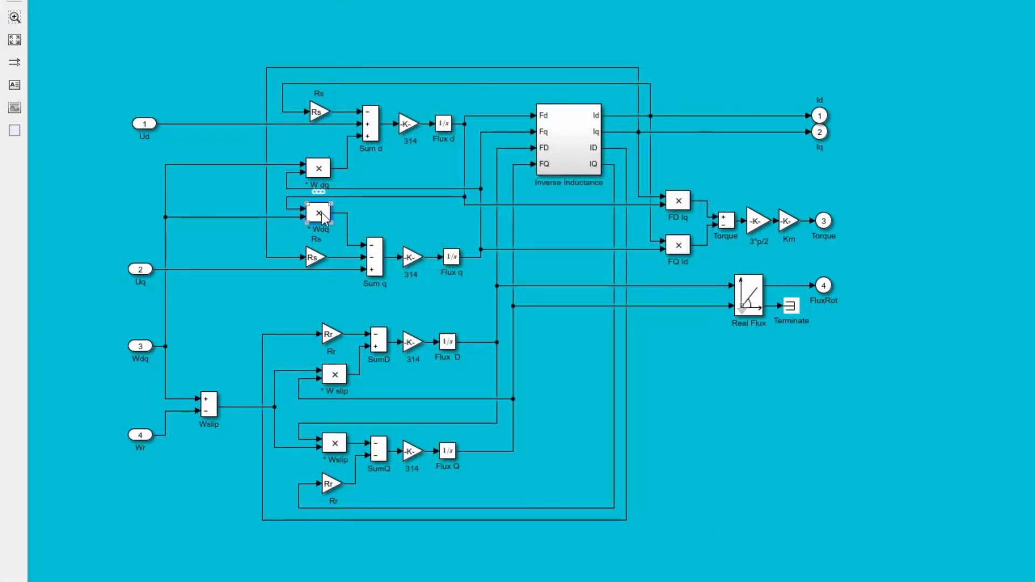
pyautogui.doubleClick(321, 216)
pyautogui.moveTo(631, 5); pyautogui.dragTo(801, 103)
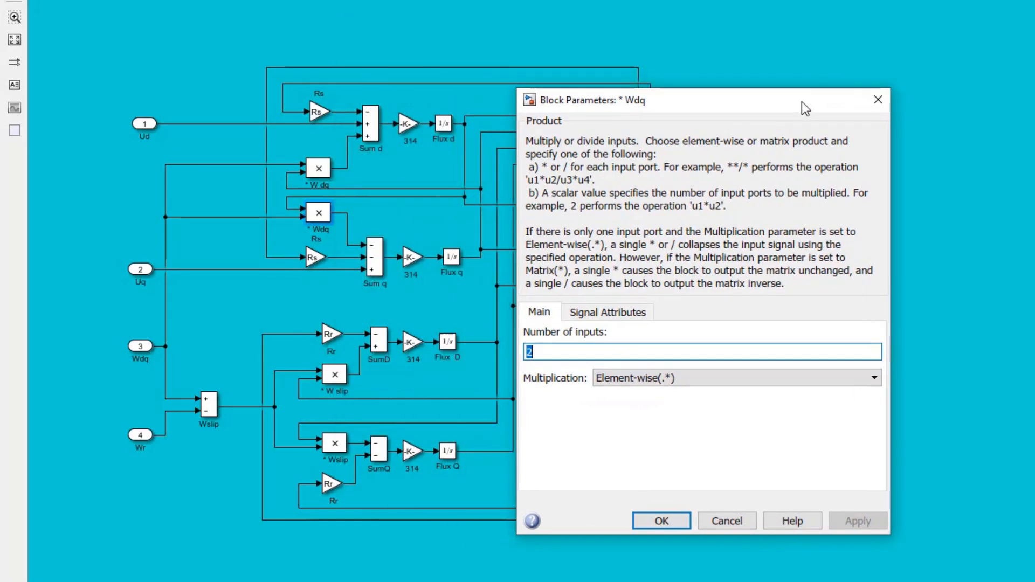
pyautogui.click(877, 105)
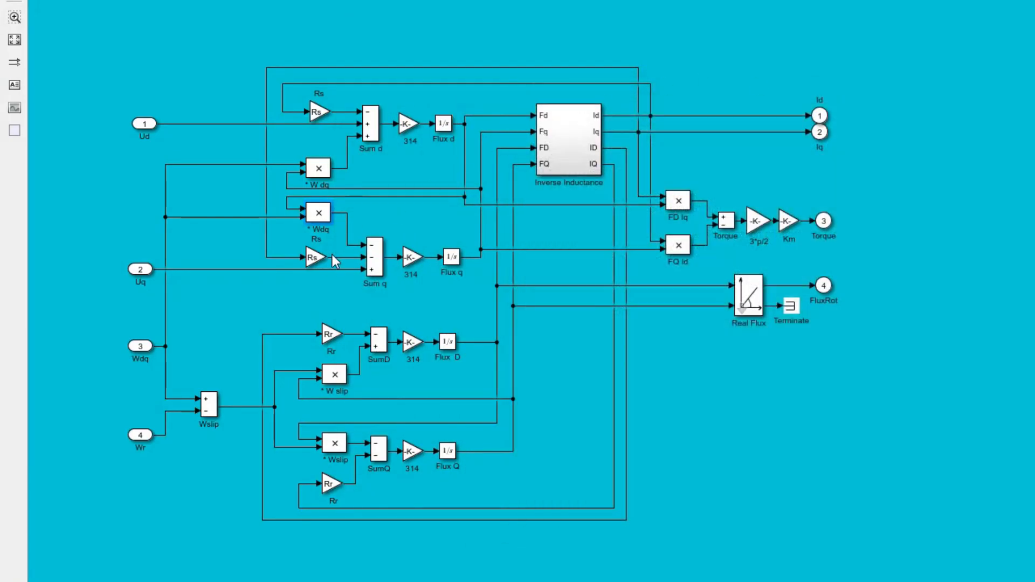
# Step: Inspect the parameters of the Rs gain feeding Sum q and of the Sum q block itself
pyautogui.doubleClick(312, 258)
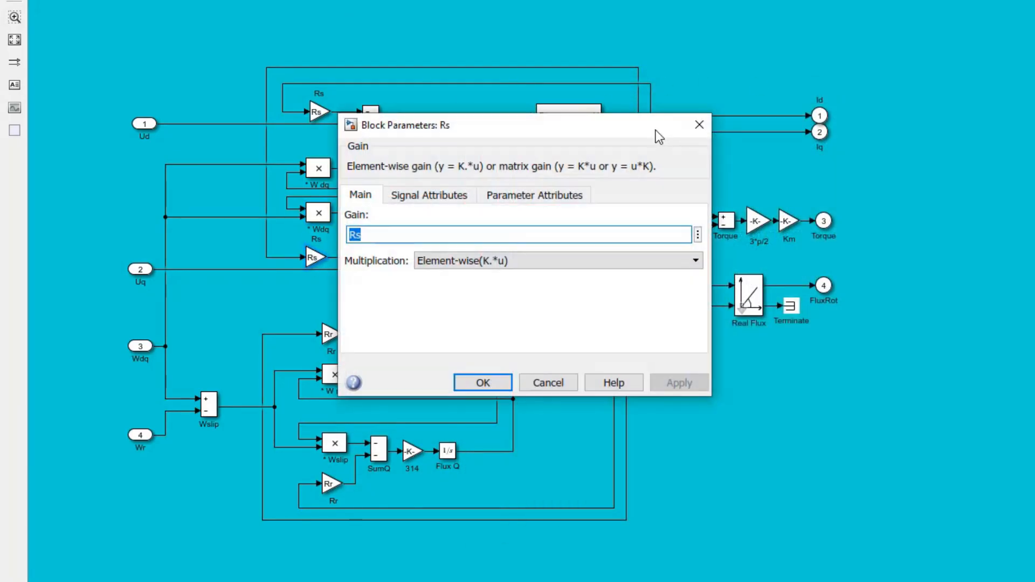
pyautogui.moveTo(655, 132); pyautogui.dragTo(895, 140)
pyautogui.click(943, 137)
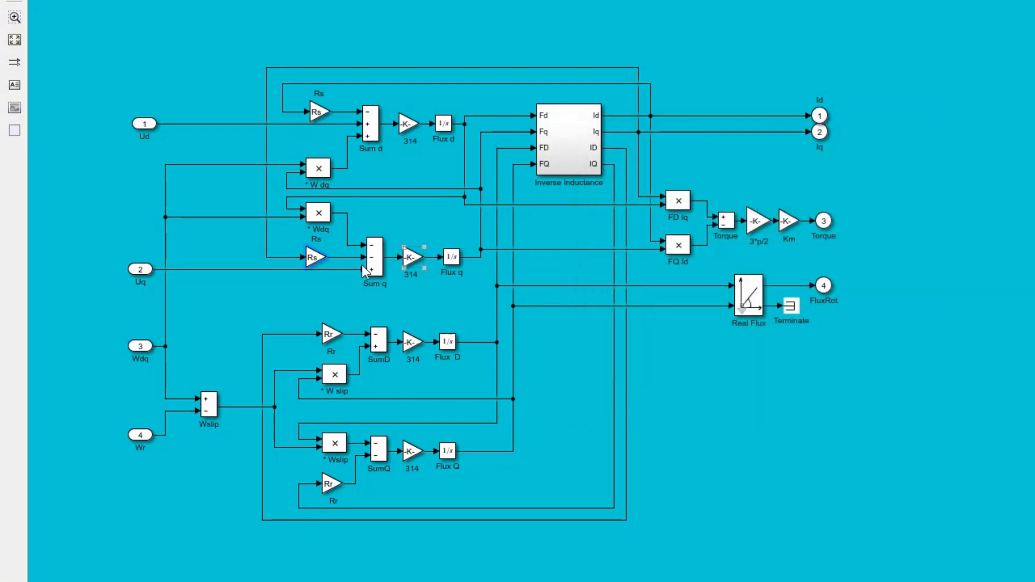
pyautogui.doubleClick(375, 262)
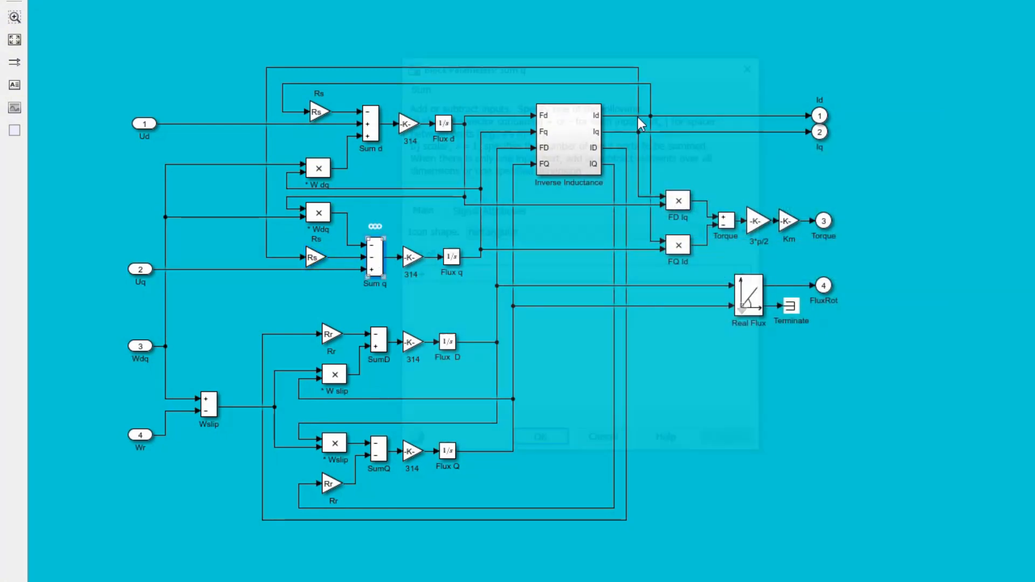
pyautogui.moveTo(668, 65); pyautogui.dragTo(823, 102)
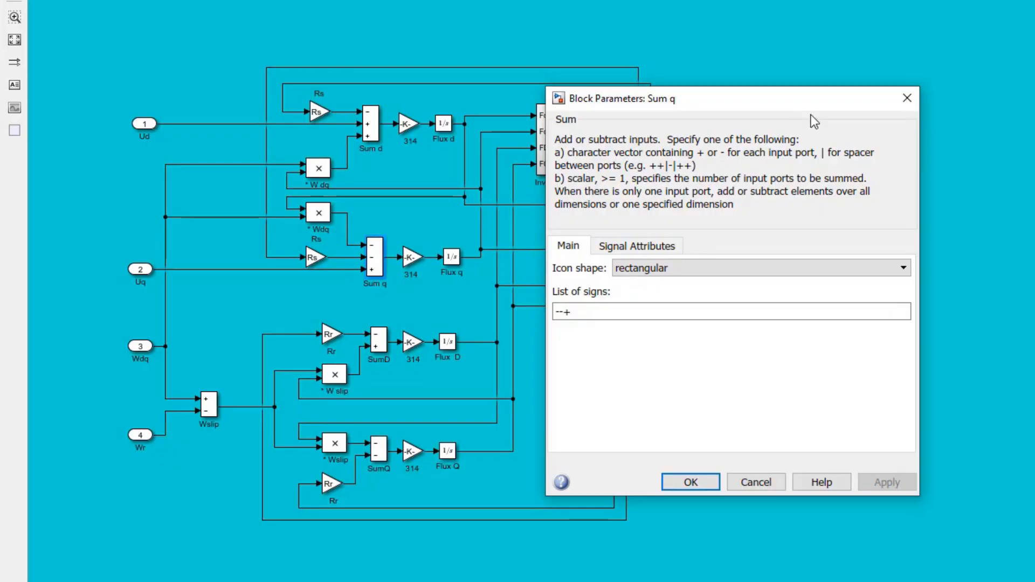
pyautogui.click(903, 98)
# Step: Check the parameters of the 314 gain after Sum q and of the Flux q integrator
pyautogui.doubleClick(409, 258)
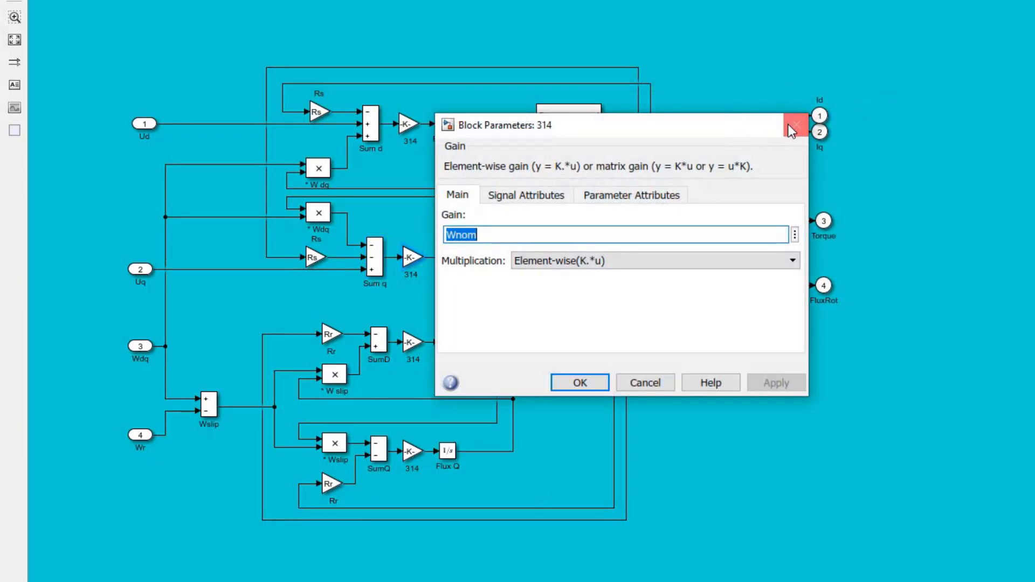
pyautogui.click(792, 128)
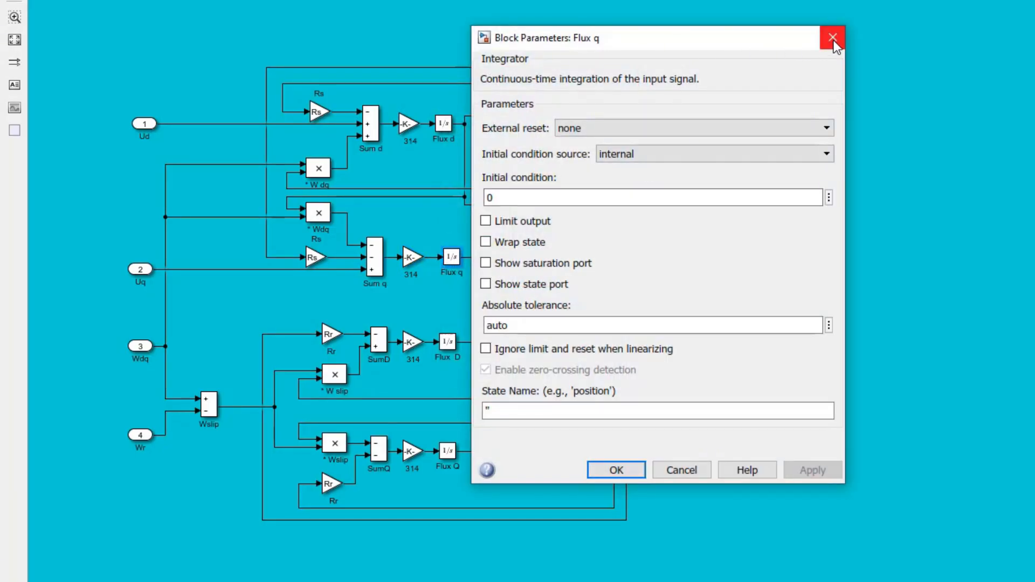
pyautogui.click(833, 40)
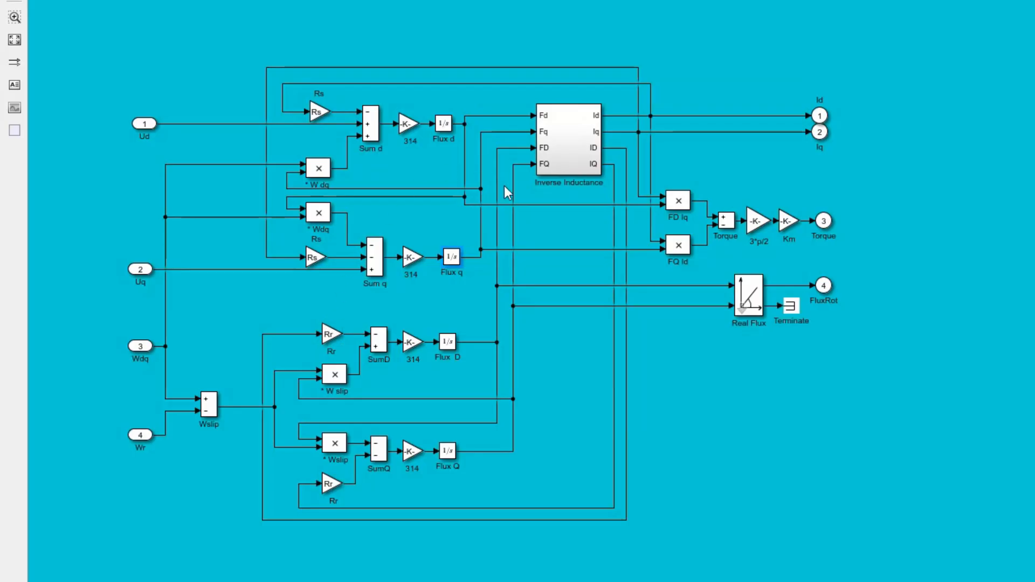
# Step: Examine the parameters of the Rr gain and the * W slip product block that feed SumD
pyautogui.doubleClick(330, 334)
pyautogui.moveTo(622, 218); pyautogui.dragTo(860, 186)
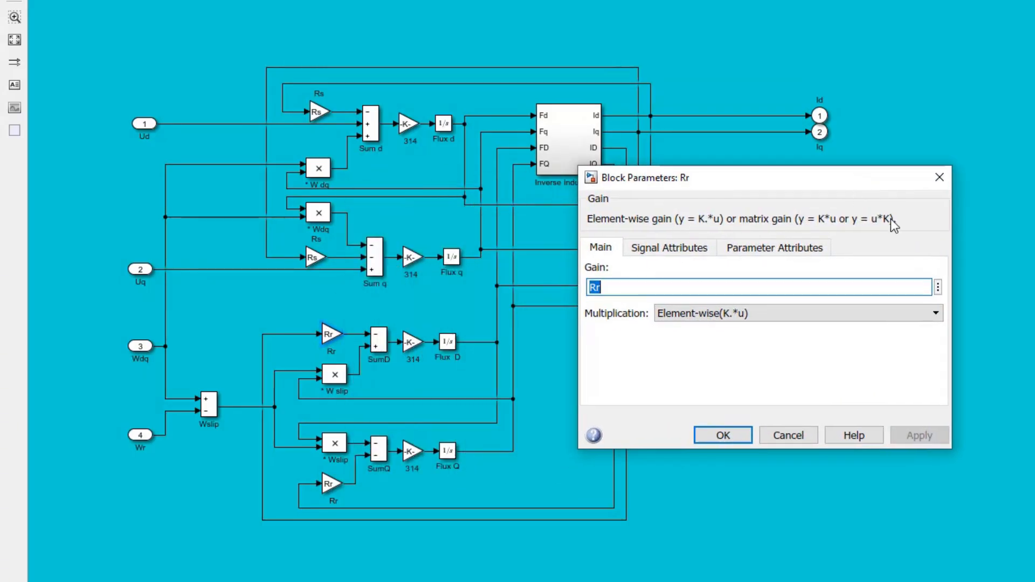
pyautogui.click(939, 180)
pyautogui.doubleClick(335, 375)
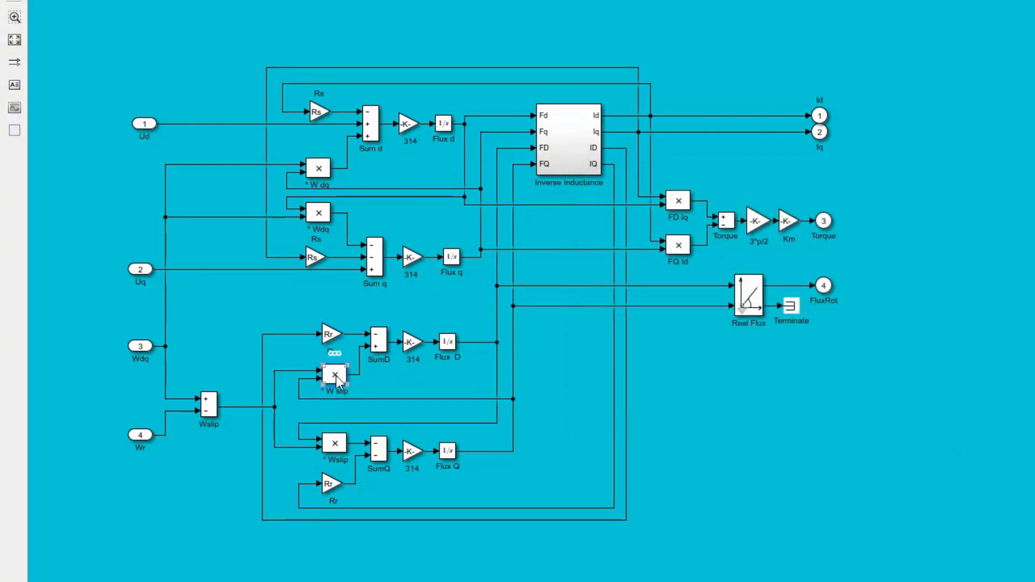
pyautogui.moveTo(631, 165); pyautogui.dragTo(829, 133)
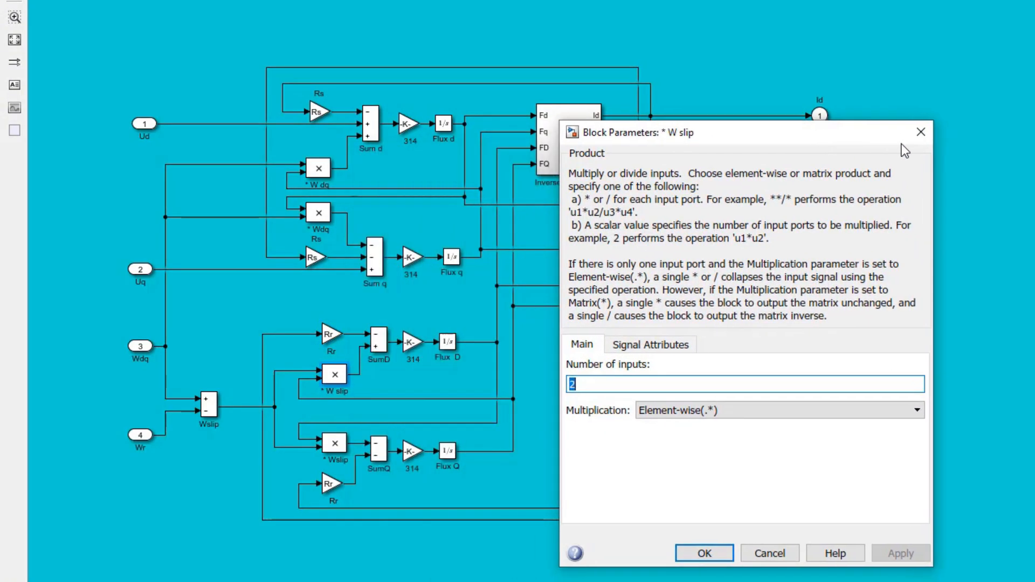
pyautogui.click(920, 138)
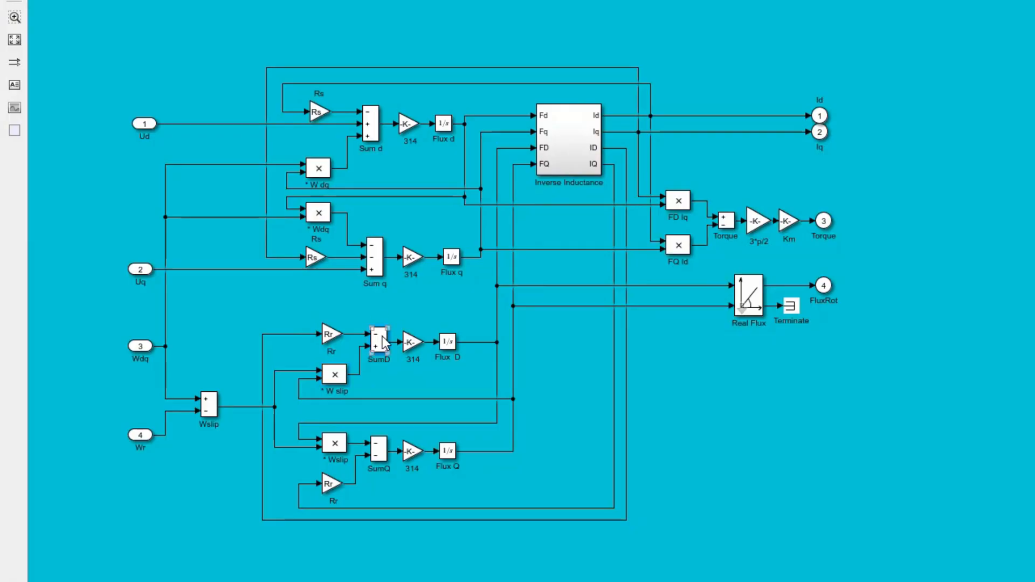
# Step: Inspect the sign list of the SumD block and the gain of the 314 block after it
pyautogui.doubleClick(384, 342)
pyautogui.moveTo(649, 145); pyautogui.dragTo(782, 123)
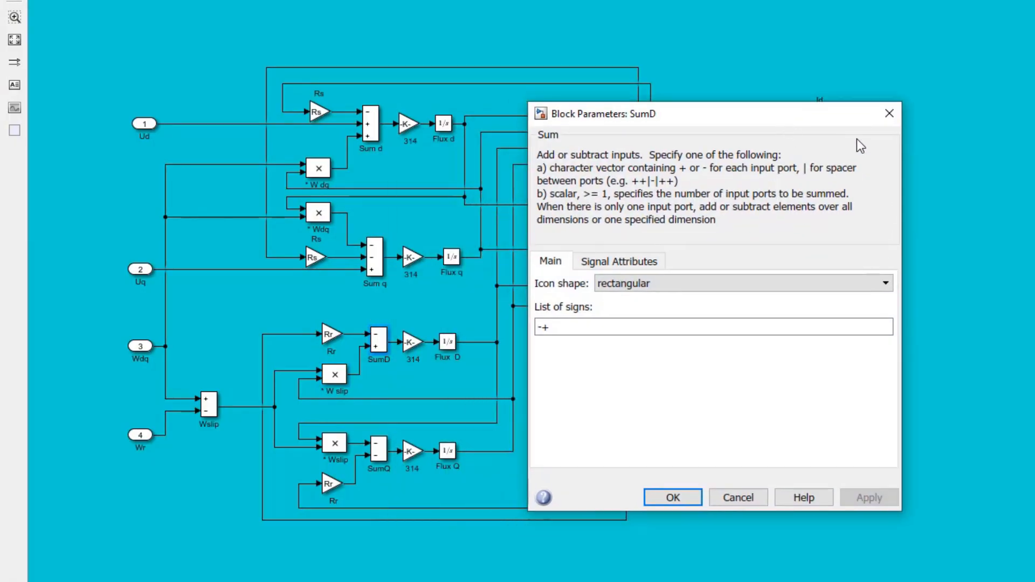
pyautogui.click(889, 115)
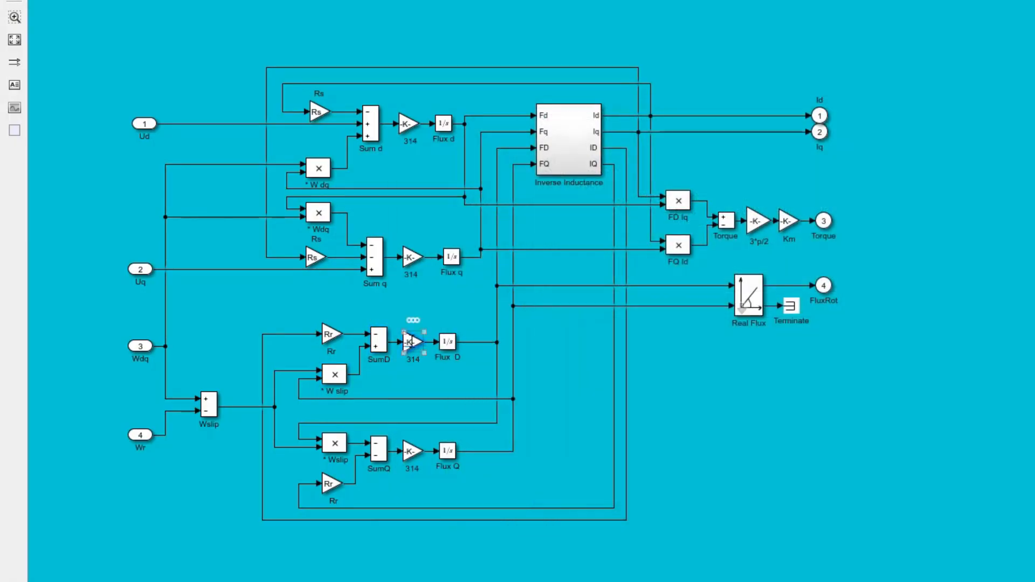
pyautogui.doubleClick(412, 343)
pyautogui.moveTo(578, 211); pyautogui.dragTo(679, 175)
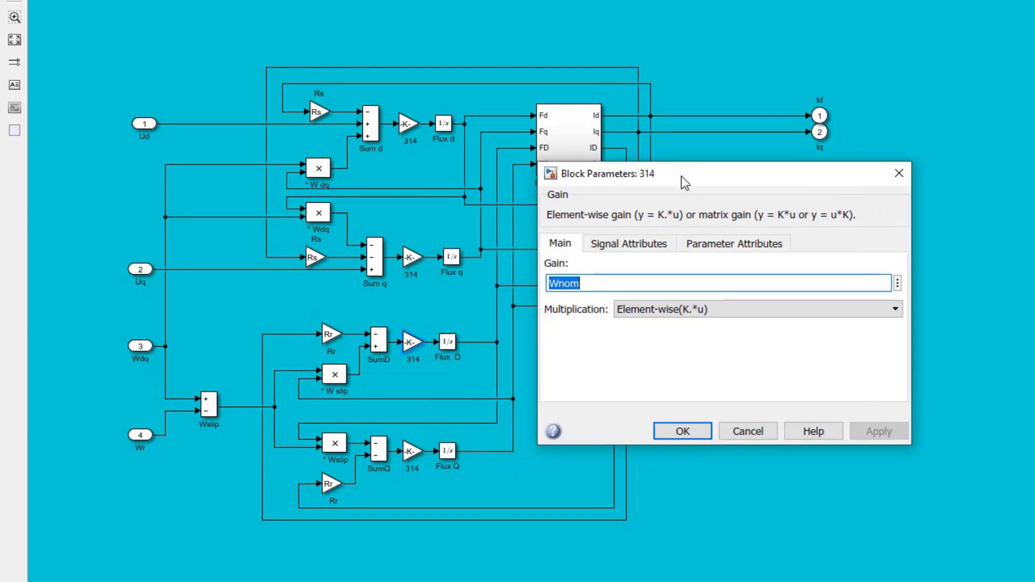
pyautogui.click(895, 173)
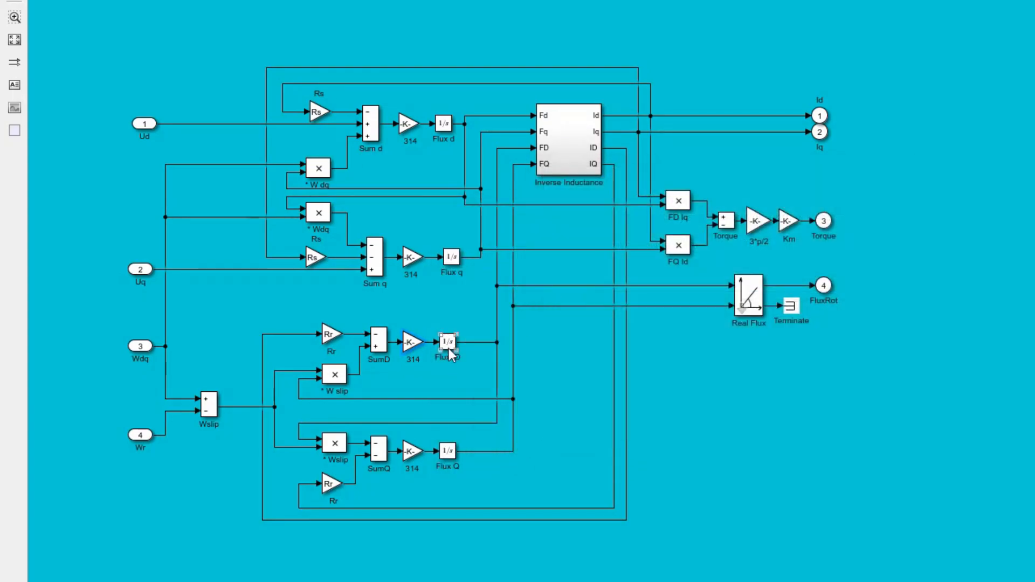
# Step: Examine the Flux D integrator settings and the parameters of the * Wslip product block feeding SumQ
pyautogui.doubleClick(448, 345)
pyautogui.moveTo(709, 122); pyautogui.dragTo(774, 106)
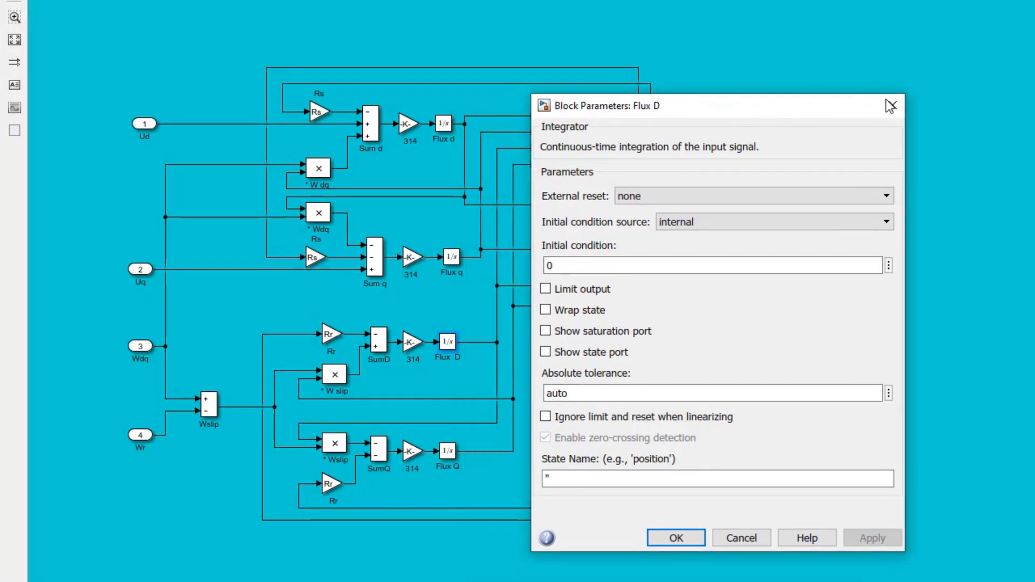
pyautogui.click(890, 106)
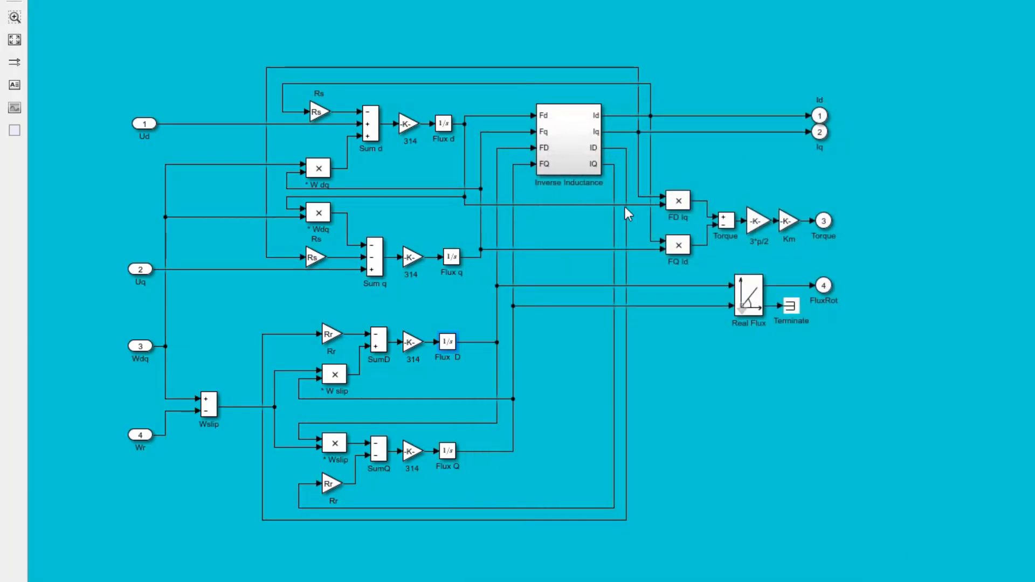
pyautogui.doubleClick(335, 443)
pyautogui.moveTo(663, 229); pyautogui.dragTo(917, 110)
pyautogui.click(973, 105)
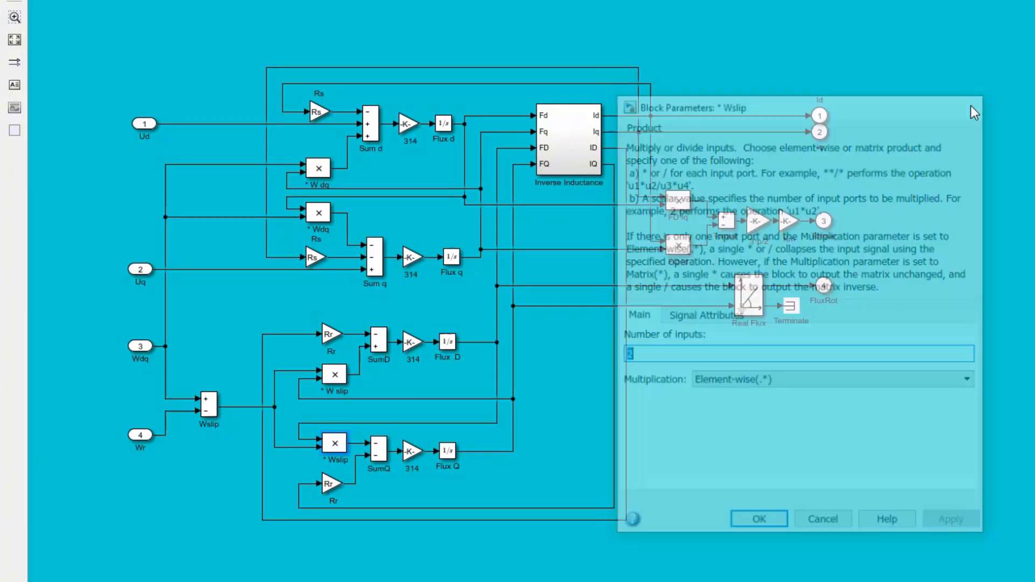
# Step: Inspect the Wslip sum block's parameters and recheck the * Wslip product block in the Q rotor branch
pyautogui.click(212, 408)
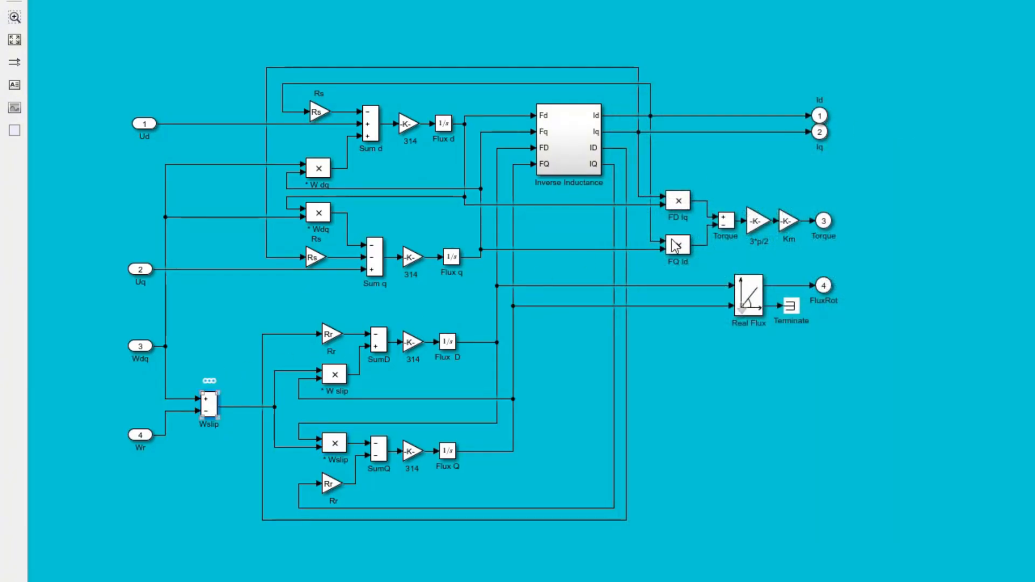
pyautogui.press('Return')
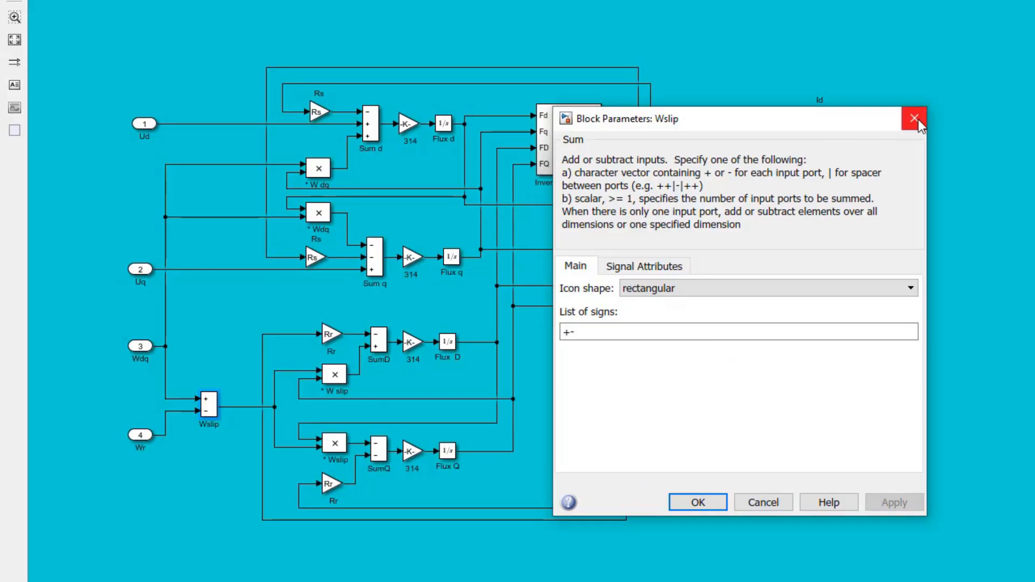
pyautogui.click(914, 121)
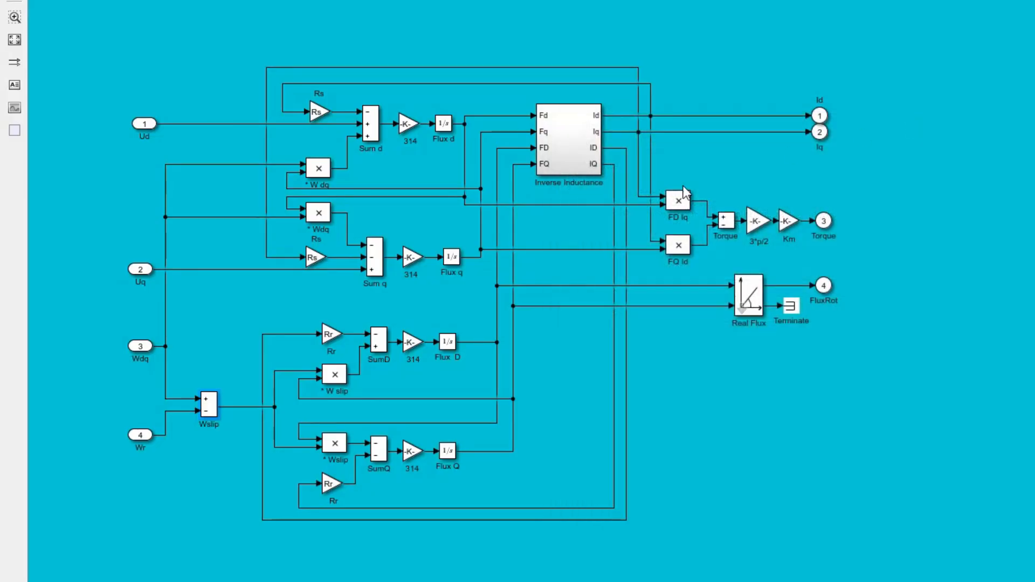
pyautogui.doubleClick(335, 446)
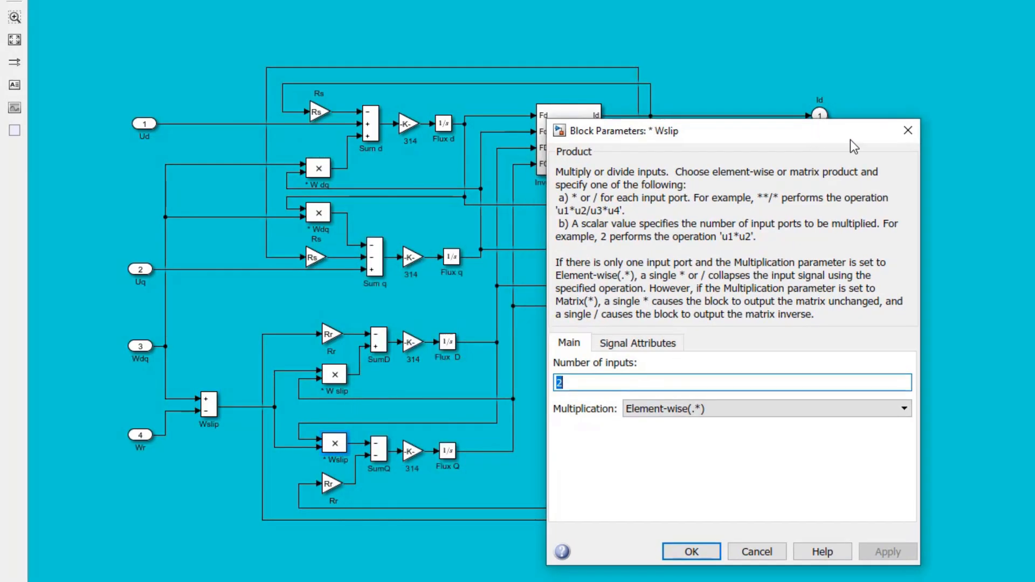
pyautogui.click(908, 130)
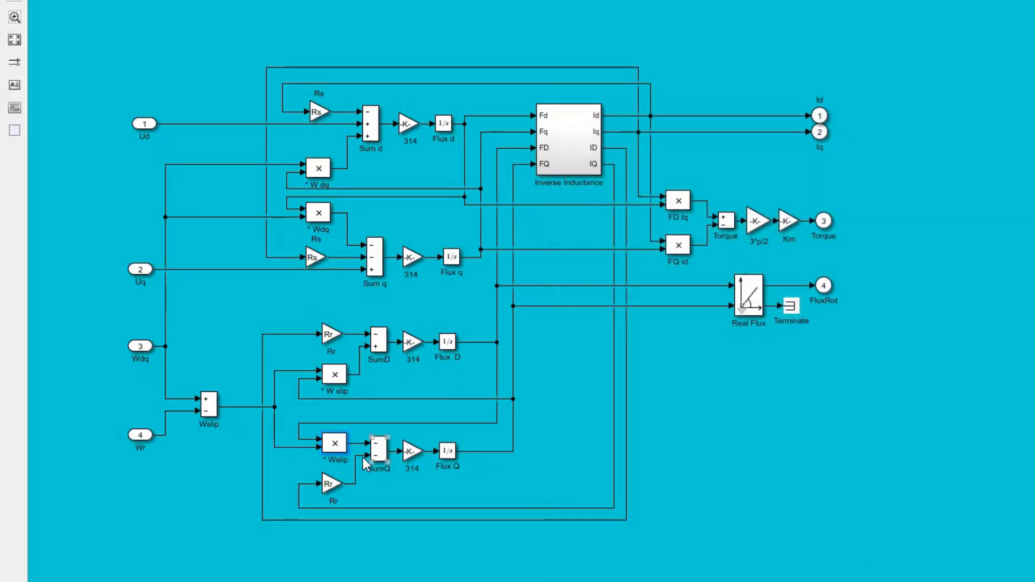
# Step: Check the parameters of the SumQ block and of the Rr gain connected to it
pyautogui.doubleClick(378, 449)
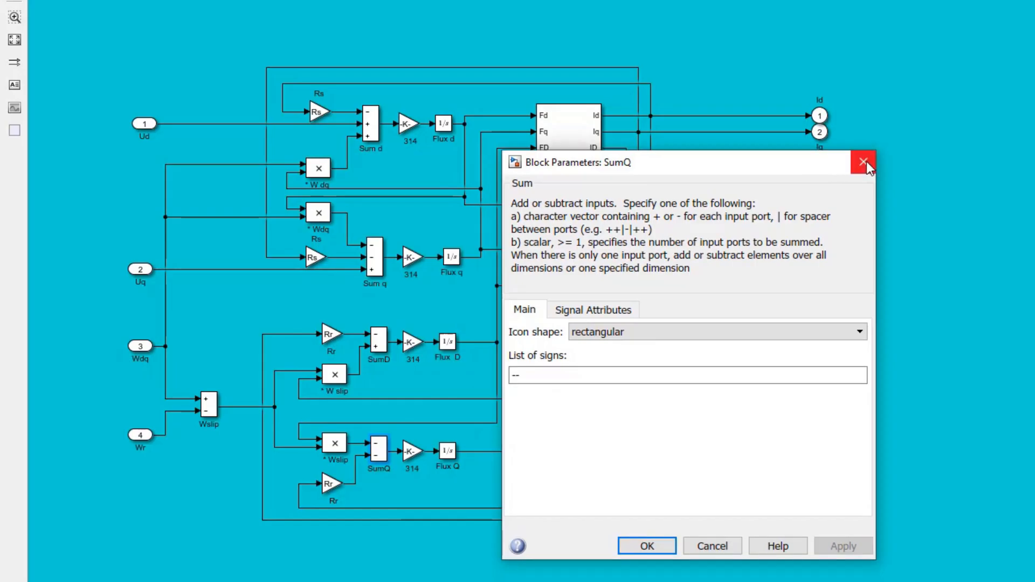
pyautogui.click(866, 161)
pyautogui.doubleClick(327, 485)
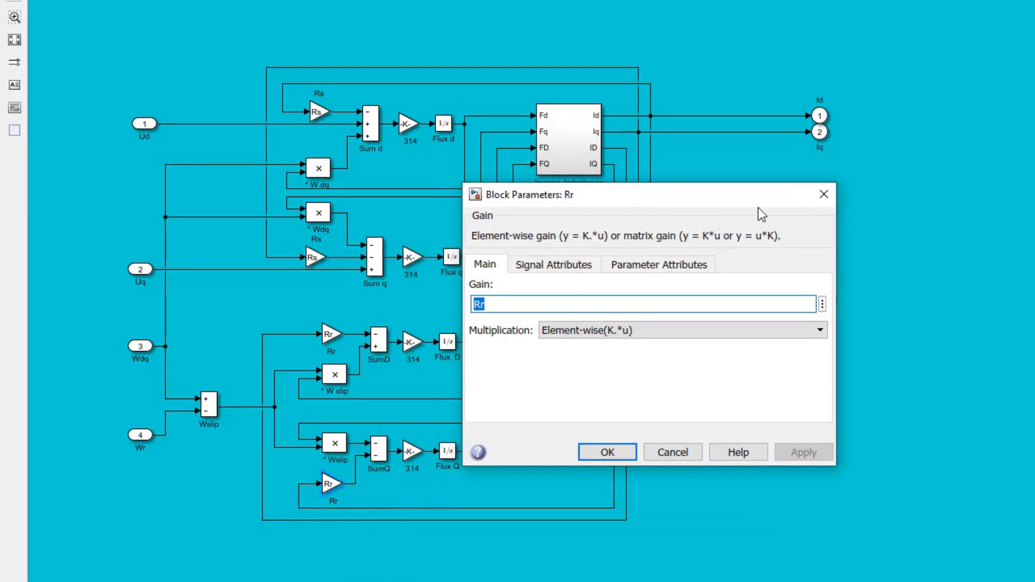
pyautogui.click(820, 195)
# Step: Review the SumQ parameters again and inspect the gain of the 314 block between SumQ and Flux Q
pyautogui.doubleClick(379, 449)
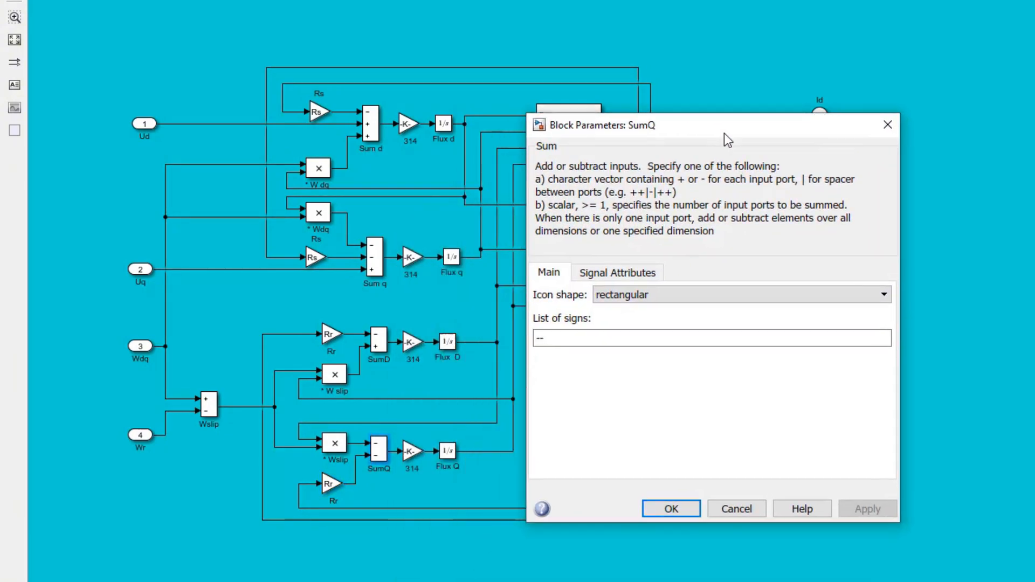
pyautogui.click(887, 127)
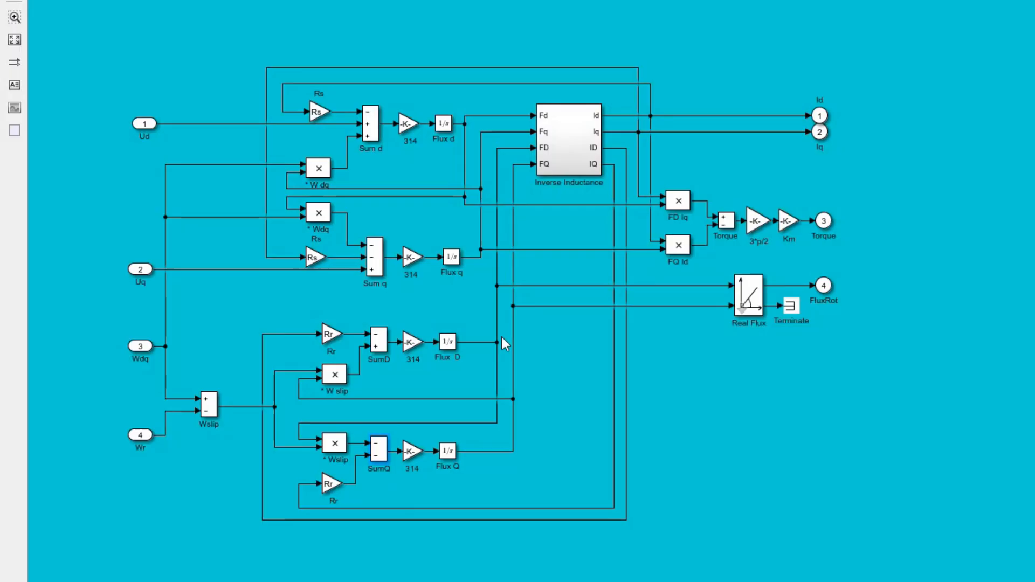
pyautogui.doubleClick(413, 452)
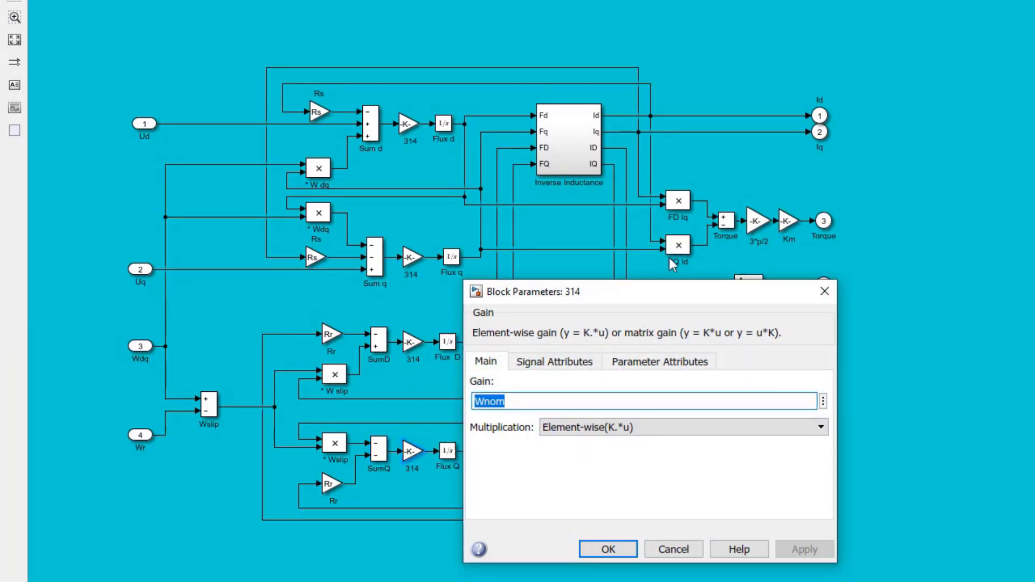
pyautogui.click(891, 215)
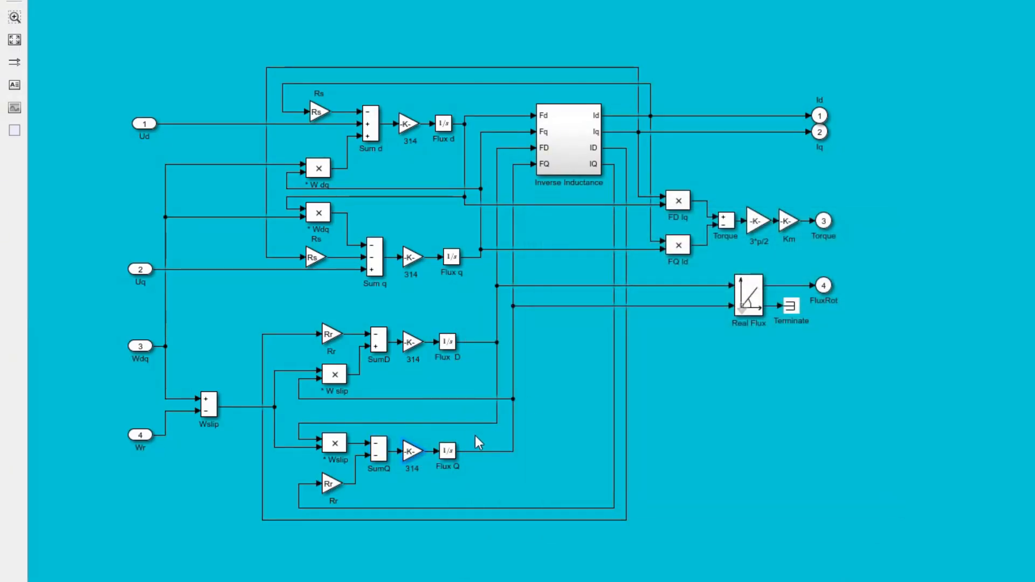
# Step: Inspect the integrator settings of the Flux Q block
pyautogui.click(450, 451)
pyautogui.doubleClick(450, 453)
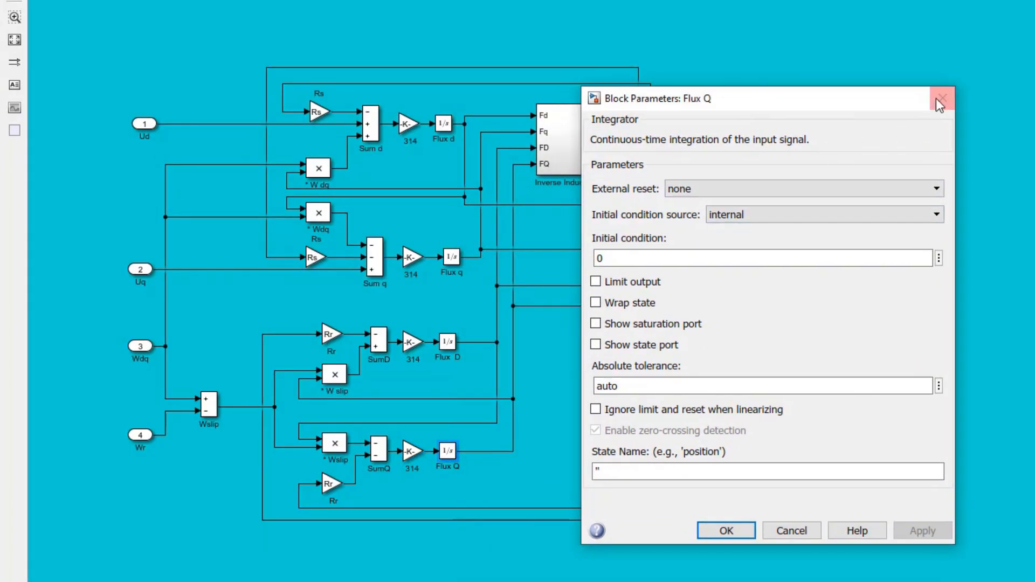
pyautogui.click(936, 99)
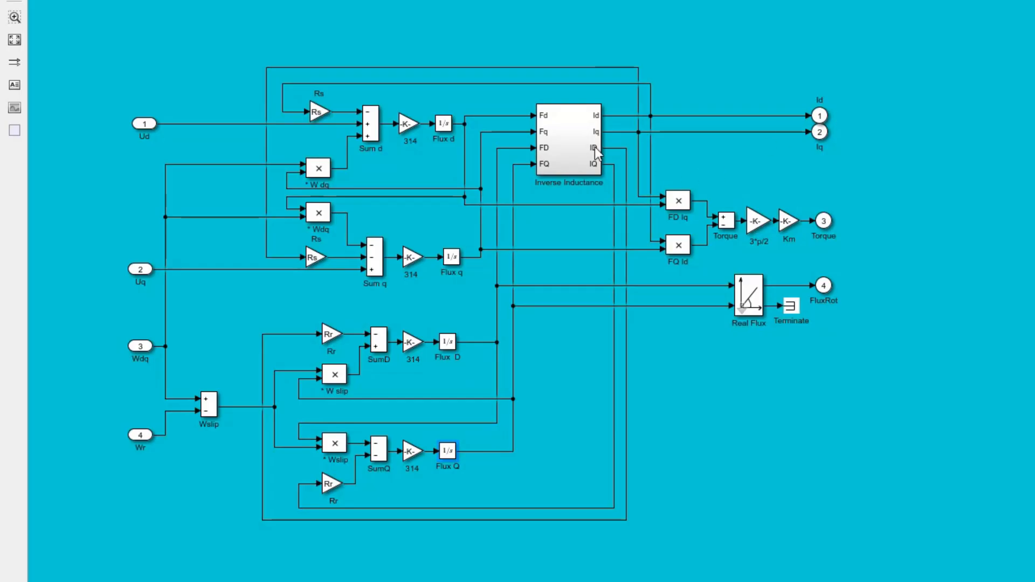
# Step: Open the Inverse Inductance subsystem and check the parameters of the Fd+FD sum and the id+ID gain
pyautogui.doubleClick(579, 156)
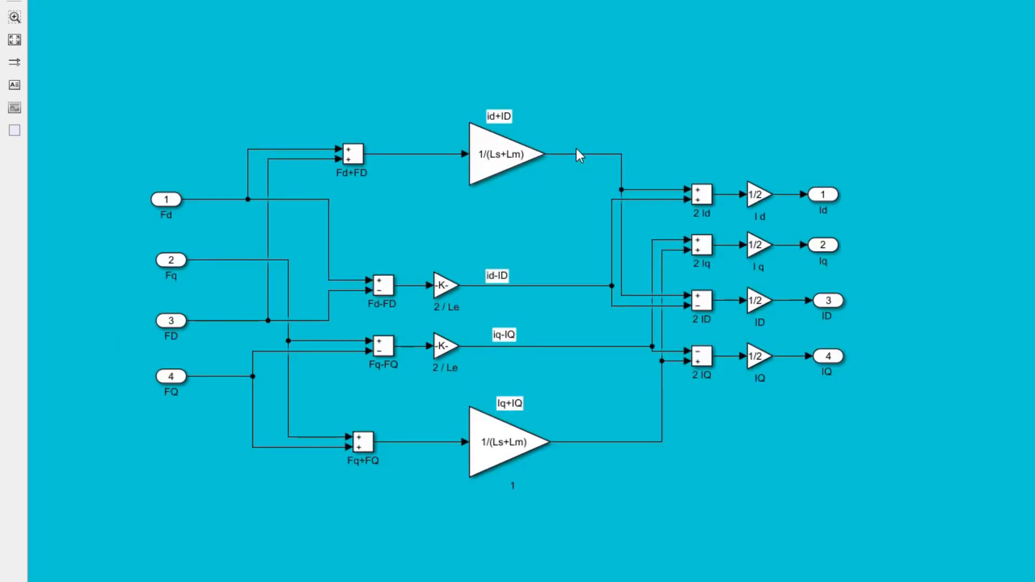
pyautogui.doubleClick(353, 154)
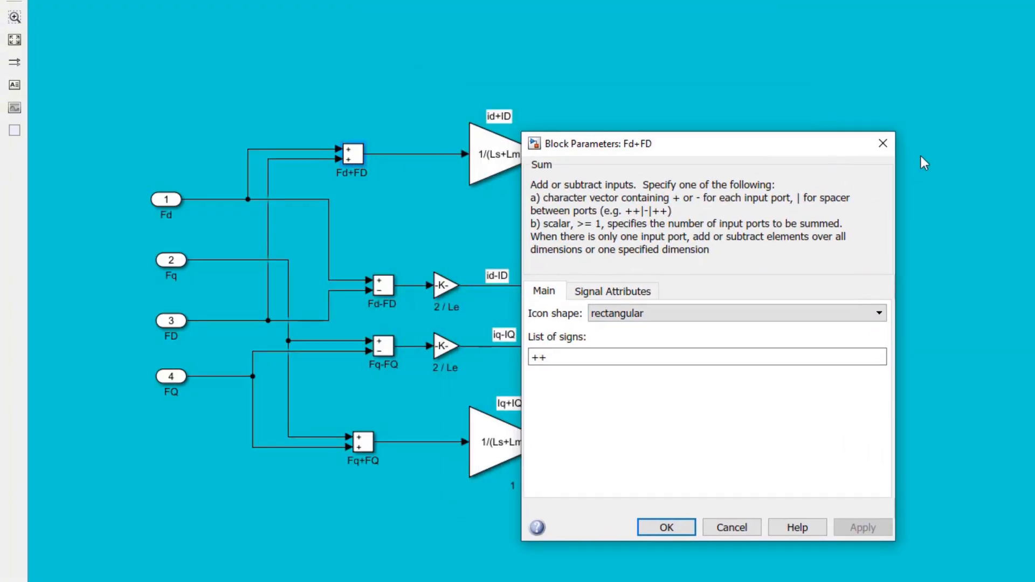
pyautogui.click(883, 143)
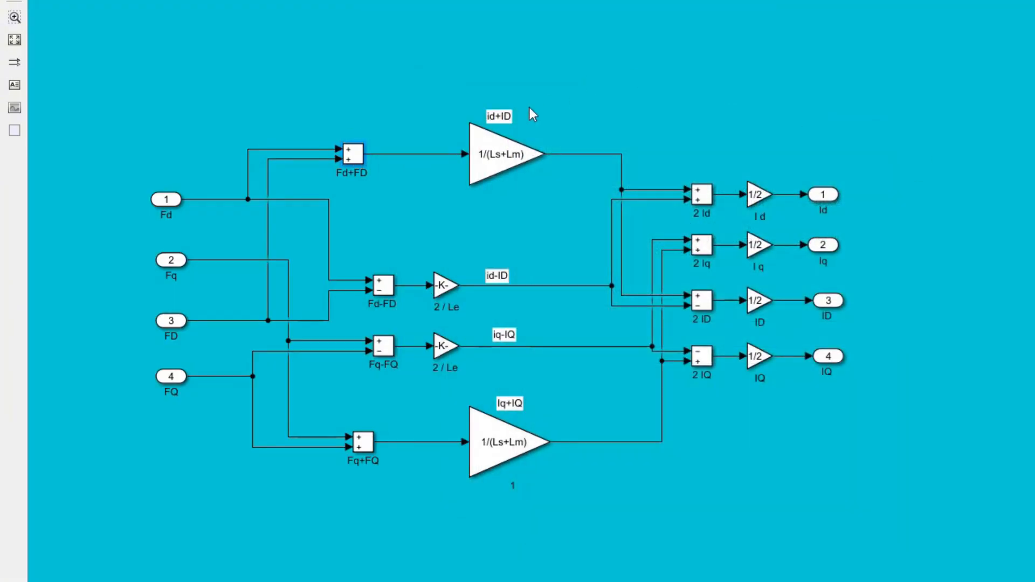
pyautogui.click(480, 163)
pyautogui.doubleClick(480, 163)
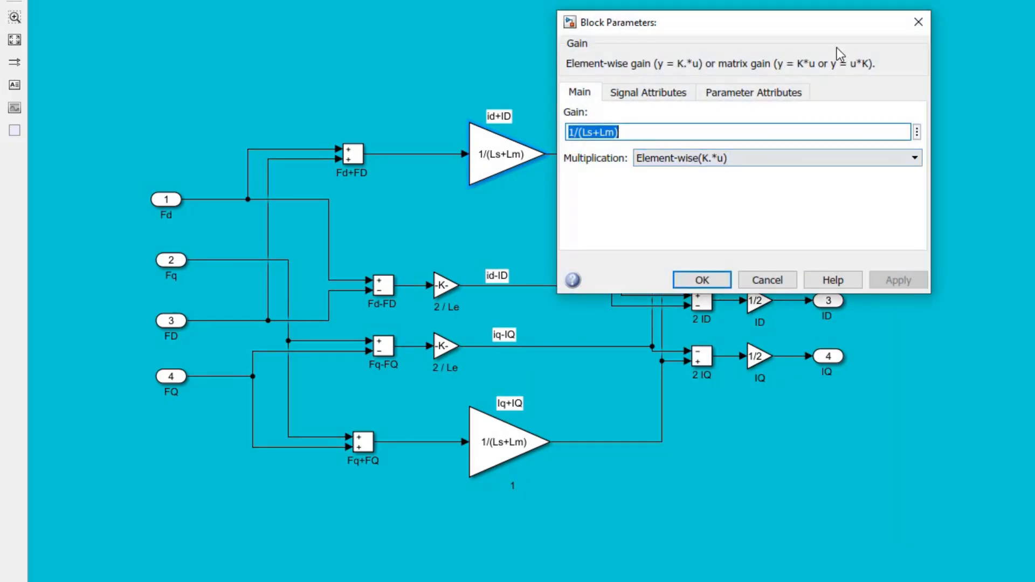
pyautogui.click(929, 95)
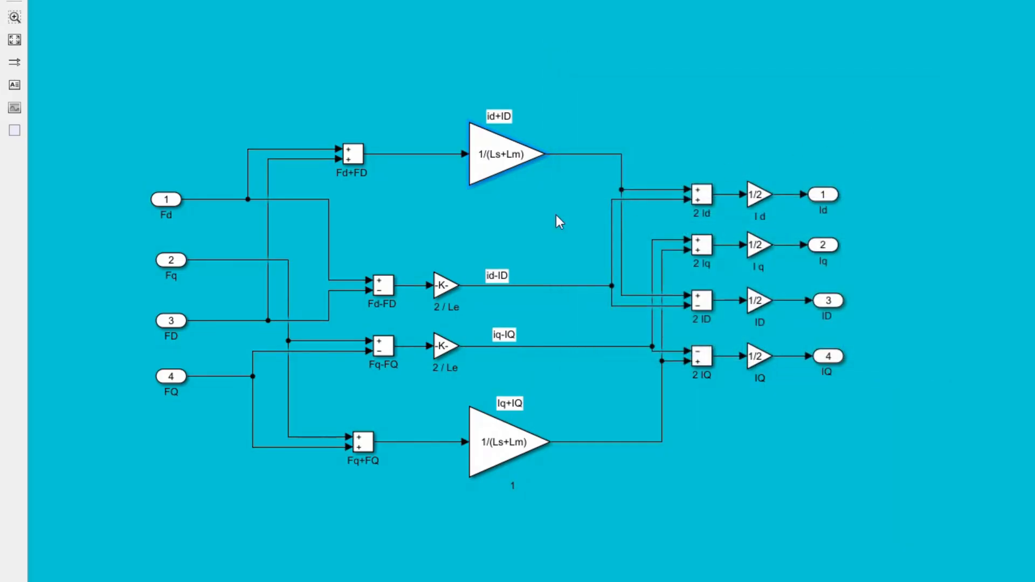
# Step: Check the parameters of the Fd-FD sum block and the 2 / Le gain that follows it
pyautogui.doubleClick(393, 287)
pyautogui.click(764, 92)
pyautogui.doubleClick(451, 285)
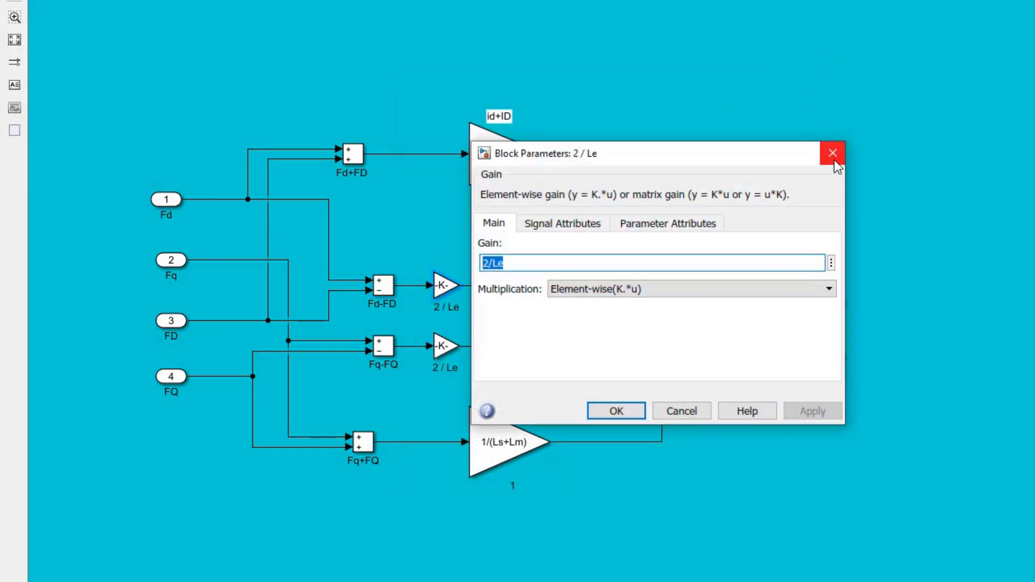
pyautogui.click(831, 153)
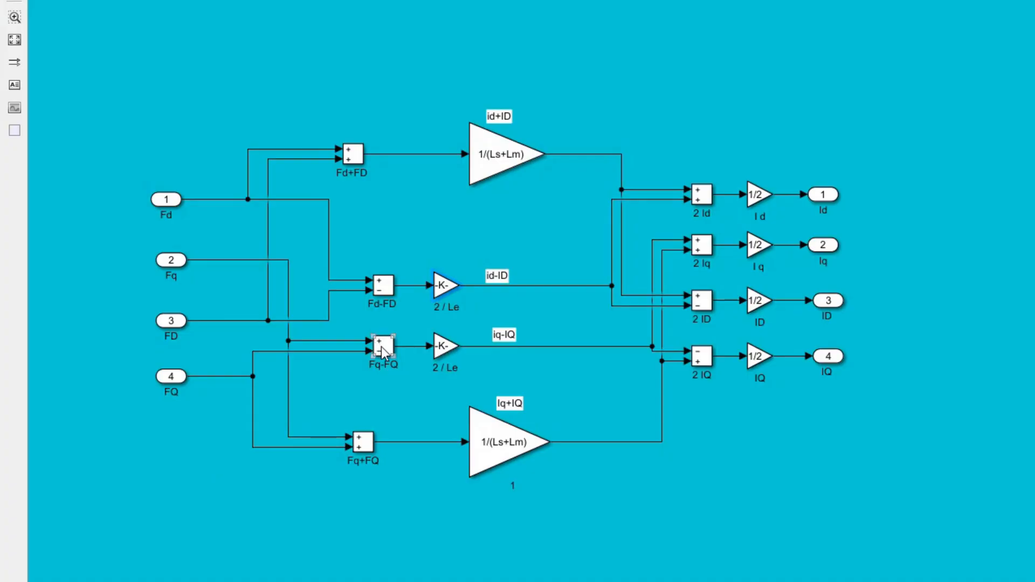
# Step: Inspect the Fq-FQ sum and its 2 / Le gain, and recheck the 2 / Le gain in the id-ID branch
pyautogui.doubleClick(380, 347)
pyautogui.click(765, 152)
pyautogui.doubleClick(441, 347)
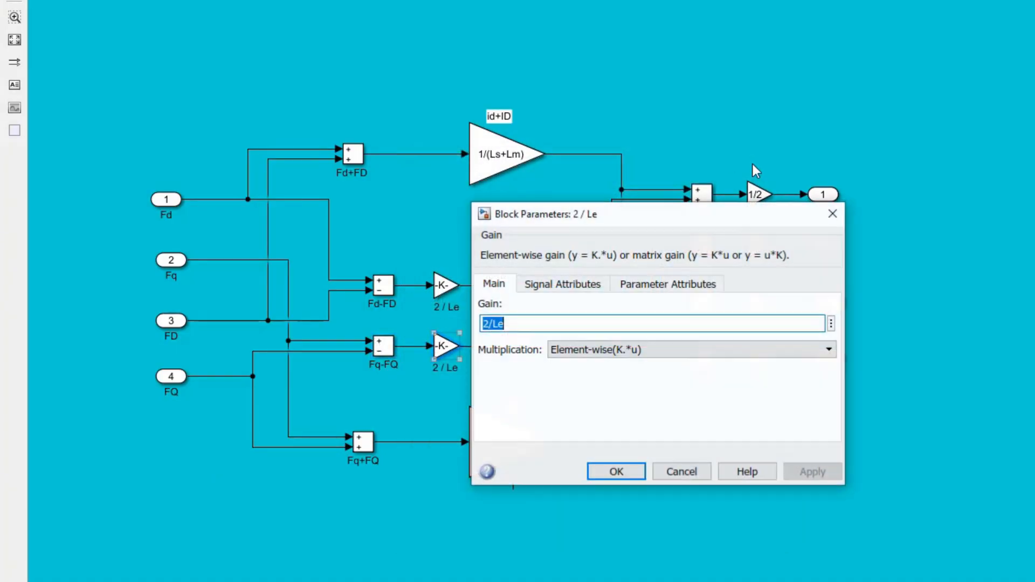
pyautogui.click(830, 218)
pyautogui.doubleClick(448, 284)
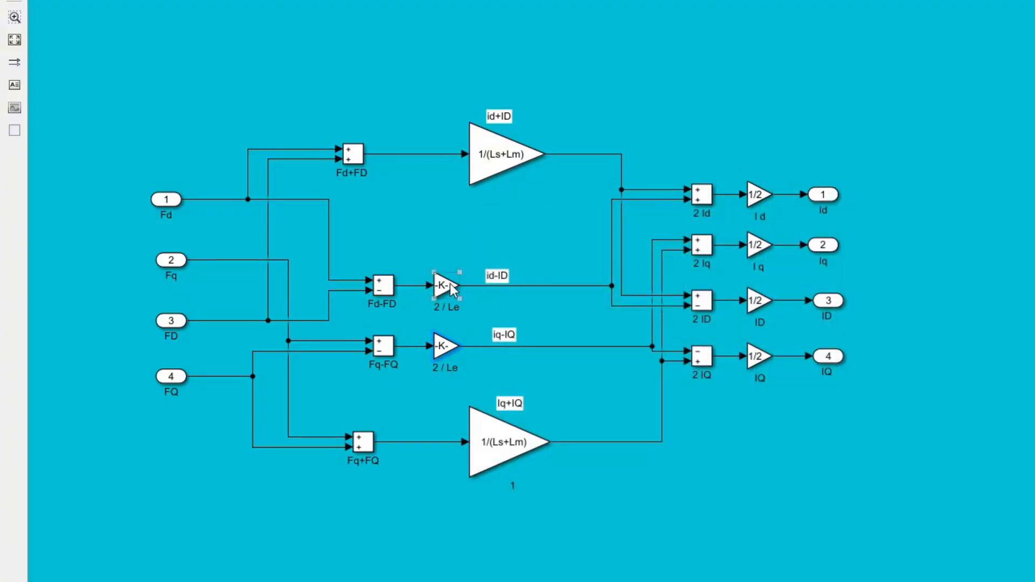
pyautogui.click(833, 153)
# Step: Review the gain of the Iq+IQ branch and the parameters of the Fq+FQ sum feeding it
pyautogui.click(490, 429)
pyautogui.doubleClick(491, 429)
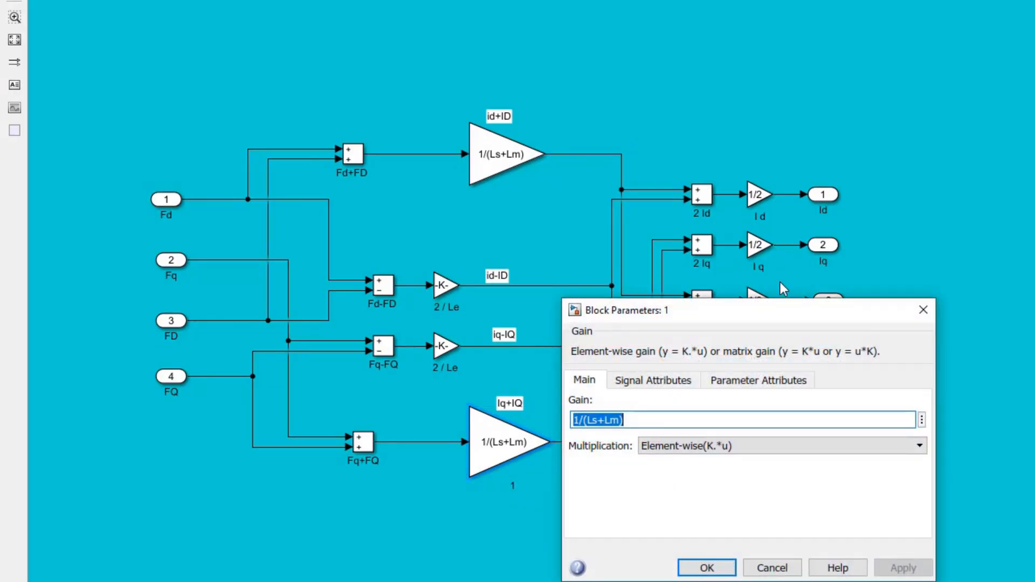
pyautogui.moveTo(780, 309); pyautogui.dragTo(797, 134)
pyautogui.click(926, 131)
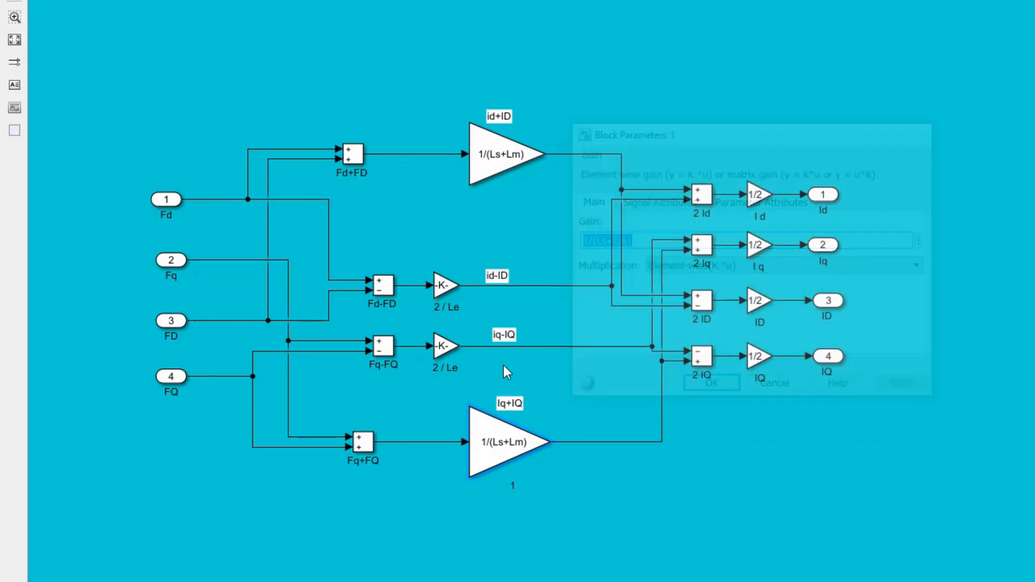
pyautogui.doubleClick(363, 441)
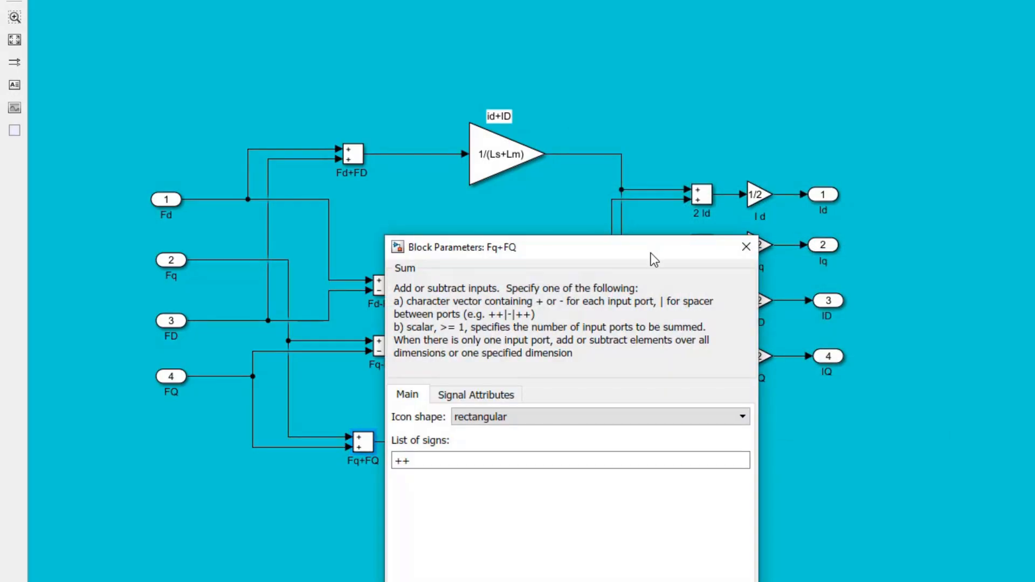
pyautogui.moveTo(654, 259); pyautogui.dragTo(780, 115)
pyautogui.click(873, 106)
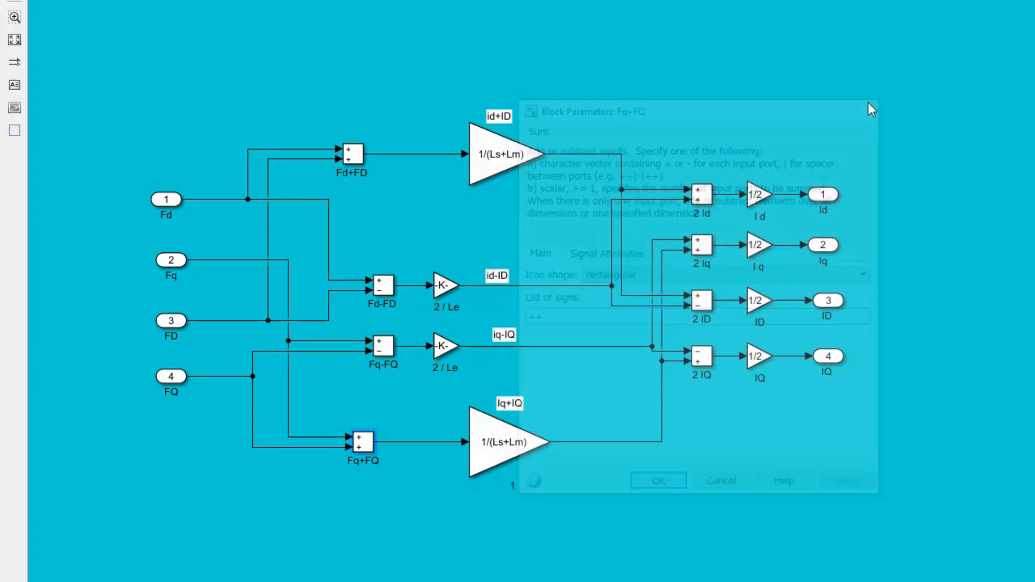
# Step: Check the sign lists of the 2 Id and 2 Iq sum blocks
pyautogui.doubleClick(701, 194)
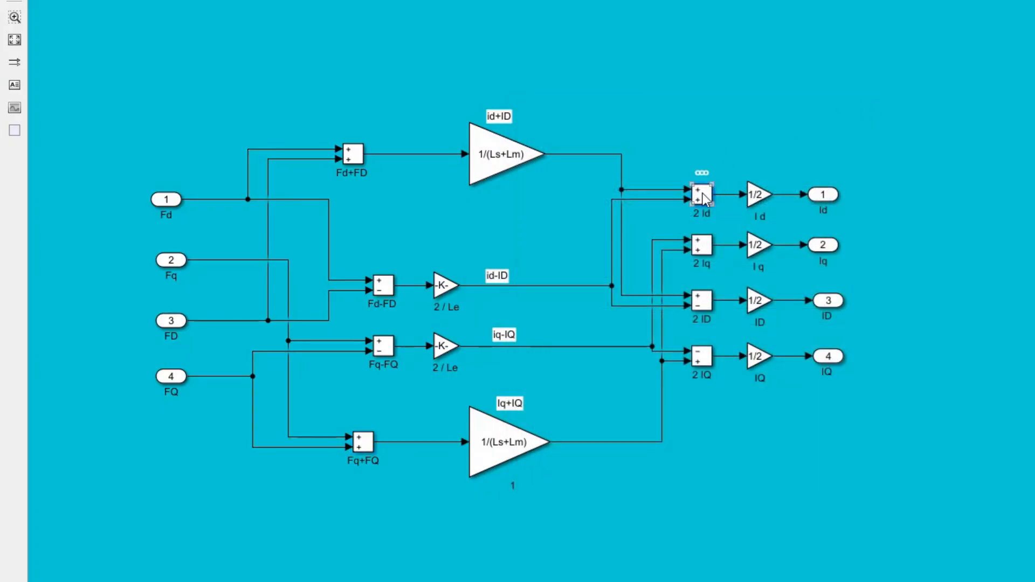
pyautogui.moveTo(936, 21); pyautogui.dragTo(638, 130)
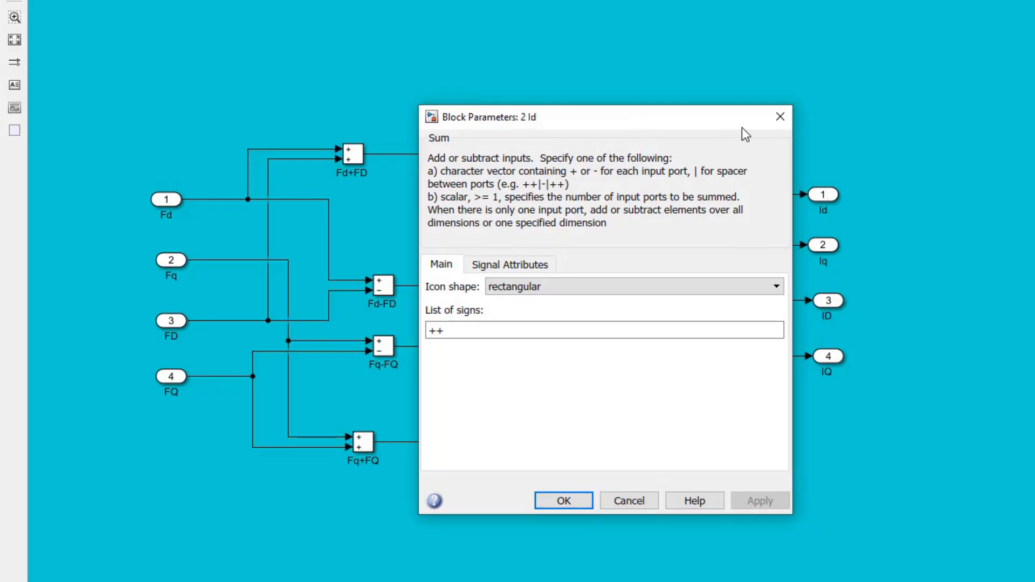
pyautogui.click(778, 116)
pyautogui.click(706, 252)
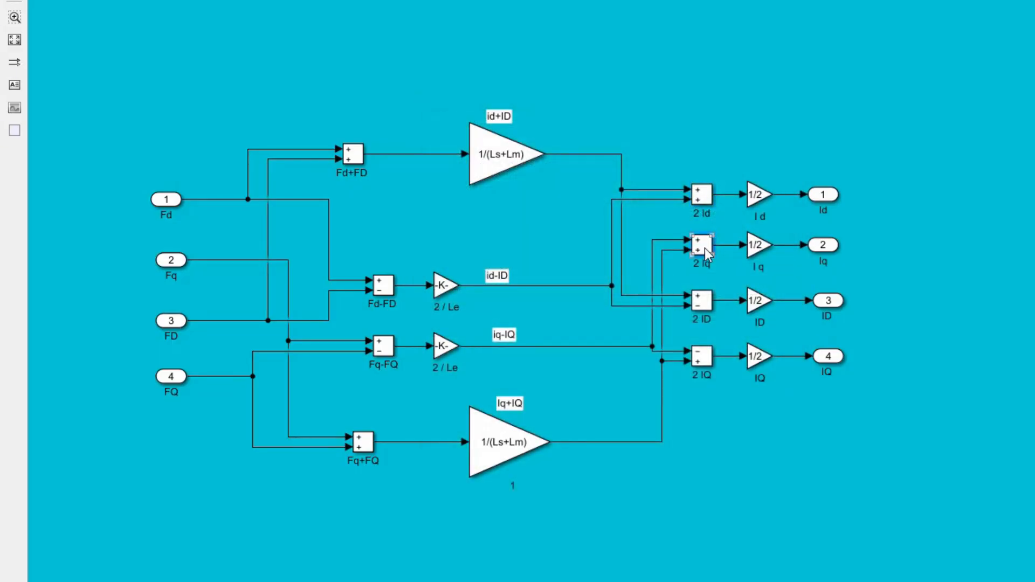
pyautogui.doubleClick(711, 251)
pyautogui.moveTo(913, 70); pyautogui.dragTo(675, 87)
pyautogui.click(846, 76)
# Step: Check the sign lists of the 2 ID and 2 IQ sum blocks
pyautogui.doubleClick(703, 302)
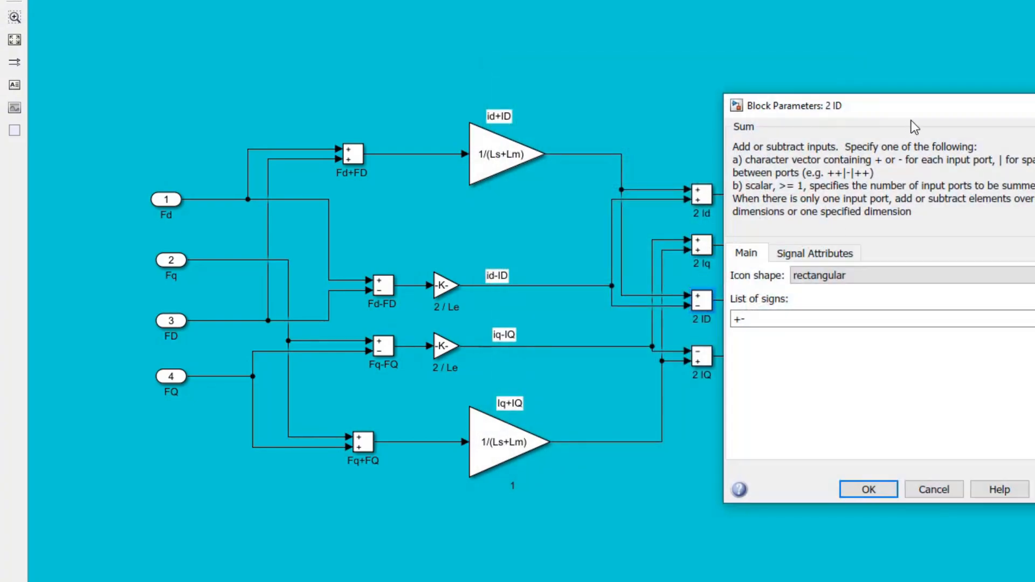
pyautogui.moveTo(921, 106); pyautogui.dragTo(710, 64)
pyautogui.click(872, 57)
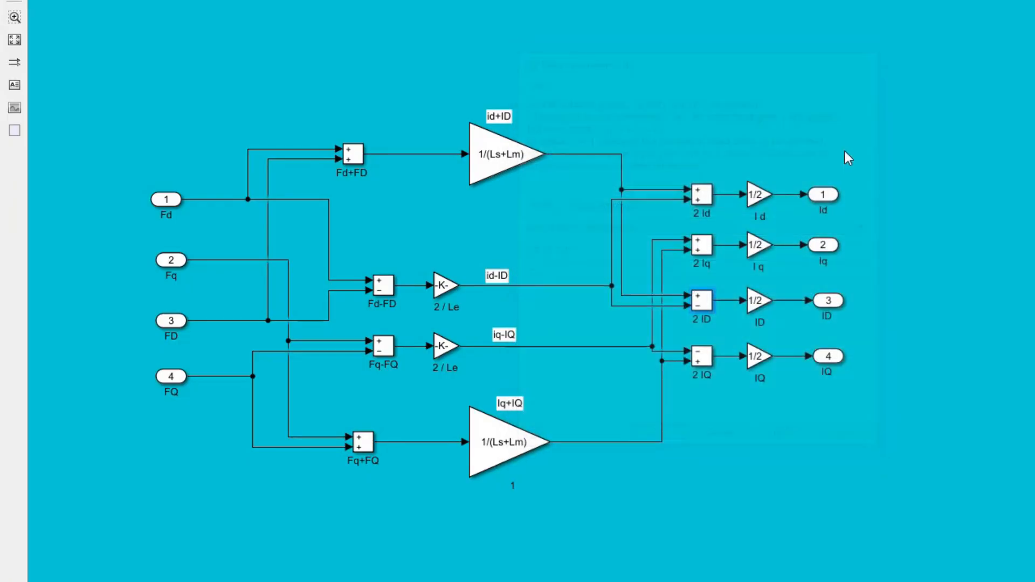
pyautogui.click(706, 356)
pyautogui.doubleClick(707, 358)
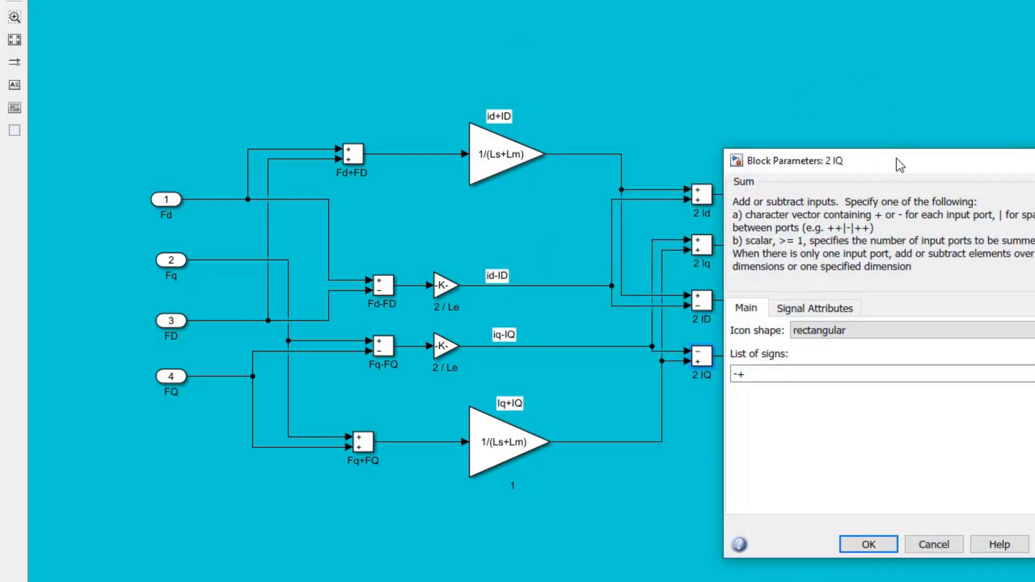
pyautogui.moveTo(880, 196); pyautogui.dragTo(726, 69)
pyautogui.click(930, 69)
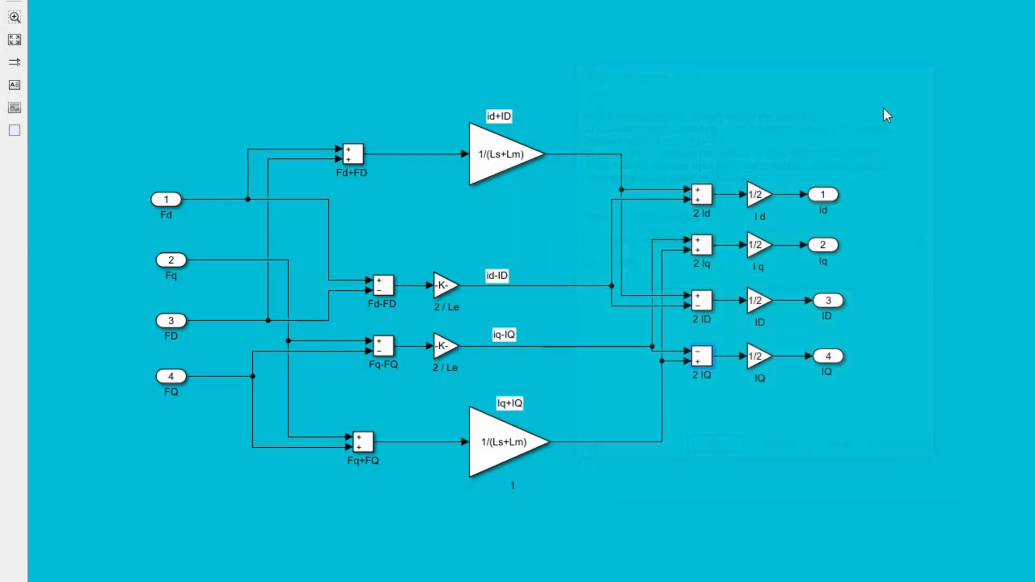
# Step: Inspect the gain parameters of the I d and I q output blocks
pyautogui.click(763, 196)
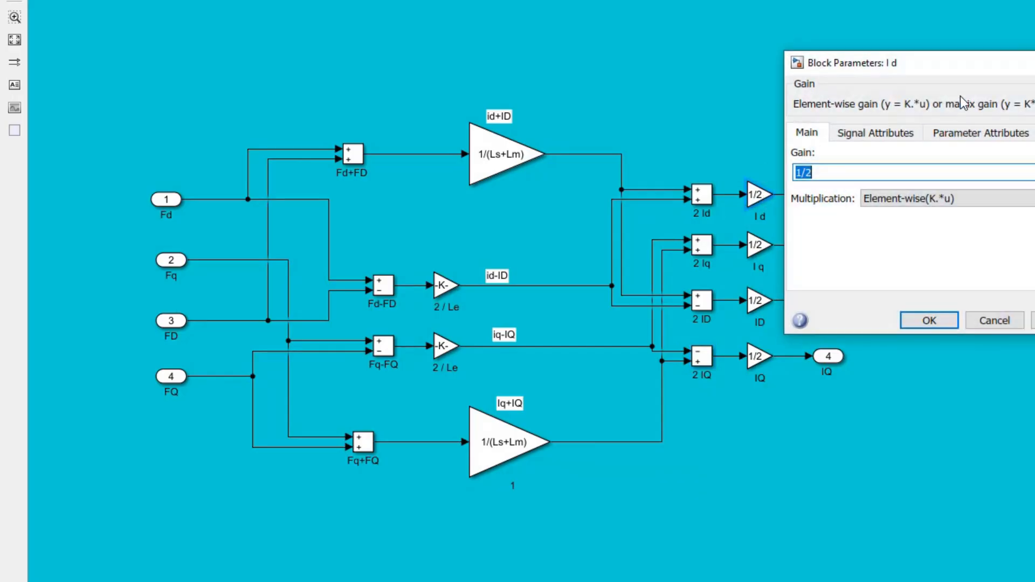
pyautogui.moveTo(979, 65); pyautogui.dragTo(648, 121)
pyautogui.click(804, 120)
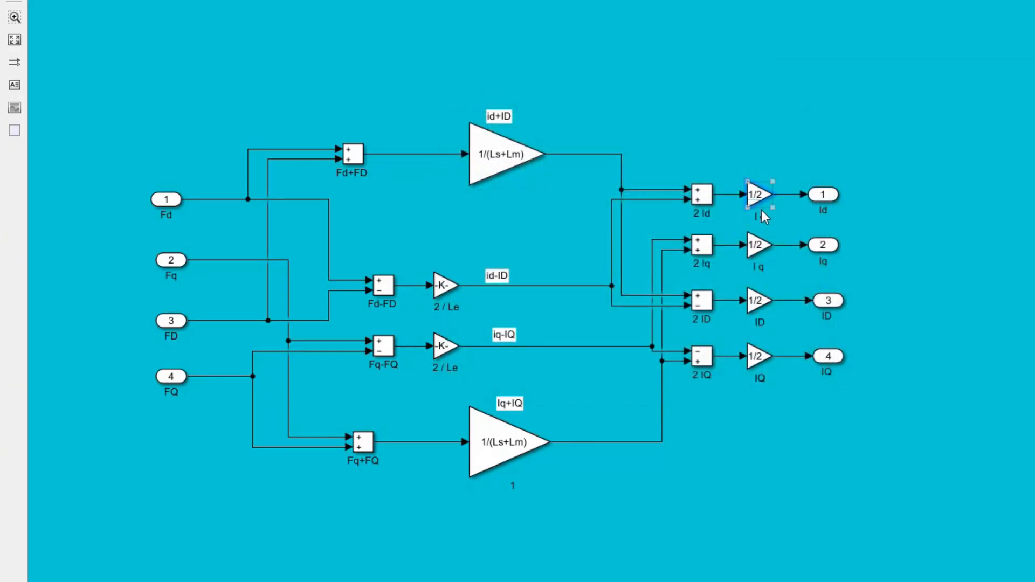
pyautogui.moveTo(922, 116); pyautogui.dragTo(574, 152)
pyautogui.click(799, 145)
# Step: Inspect the gain parameters of the ID and IQ output blocks
pyautogui.doubleClick(757, 300)
pyautogui.moveTo(873, 171); pyautogui.dragTo(633, 173)
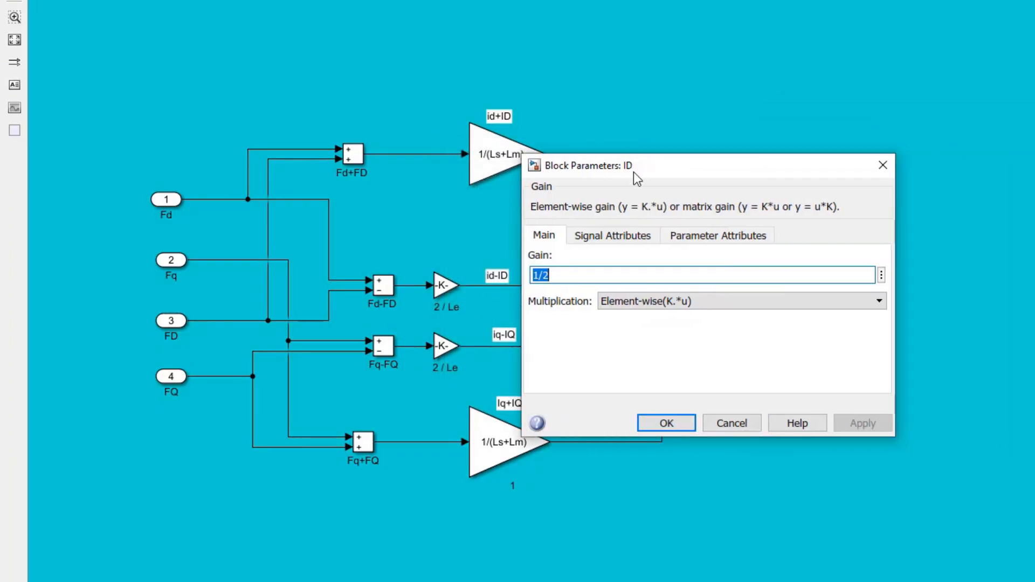
pyautogui.click(879, 167)
pyautogui.doubleClick(759, 357)
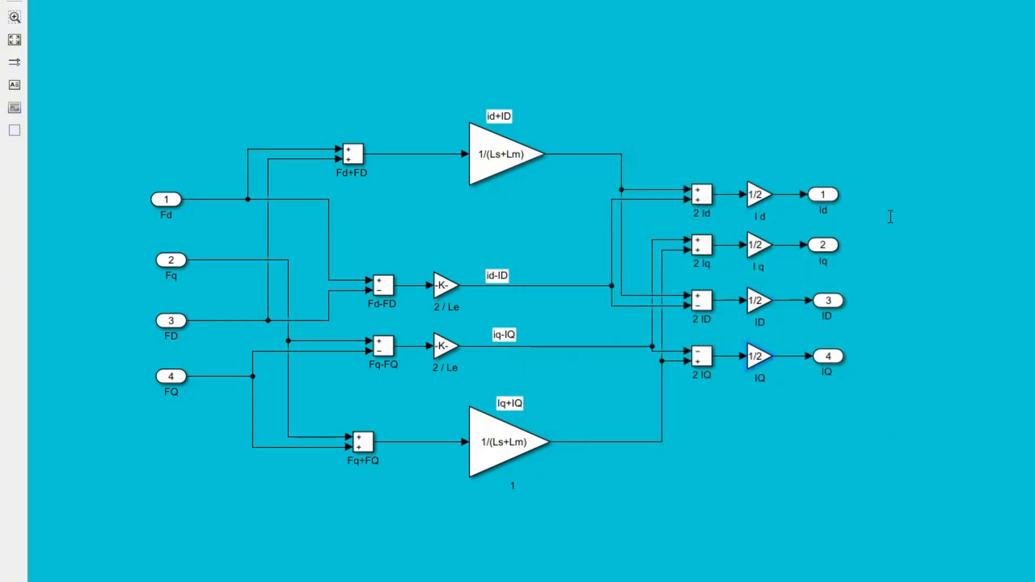
pyautogui.moveTo(1004, 229); pyautogui.dragTo(775, 155)
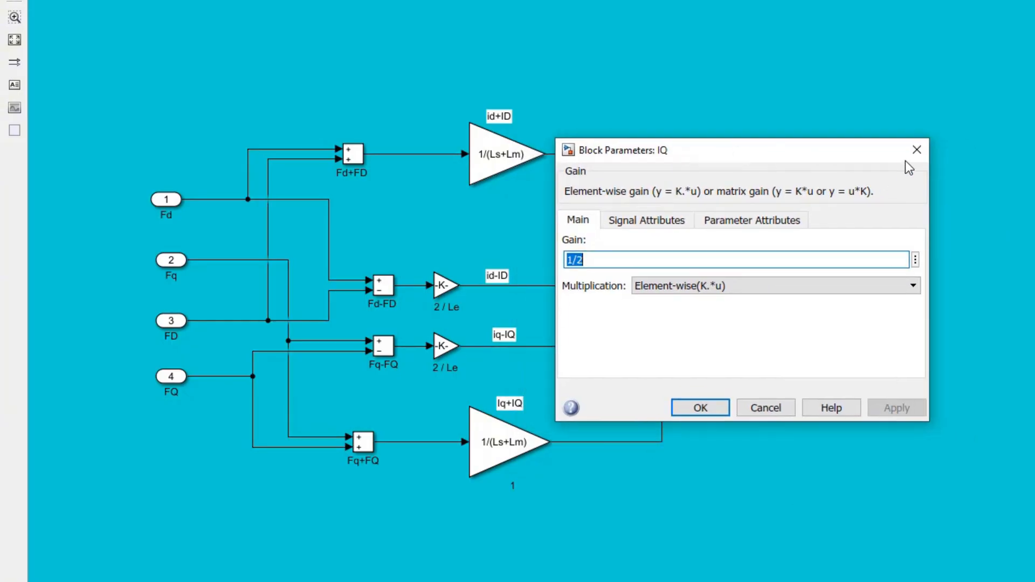
pyautogui.click(916, 150)
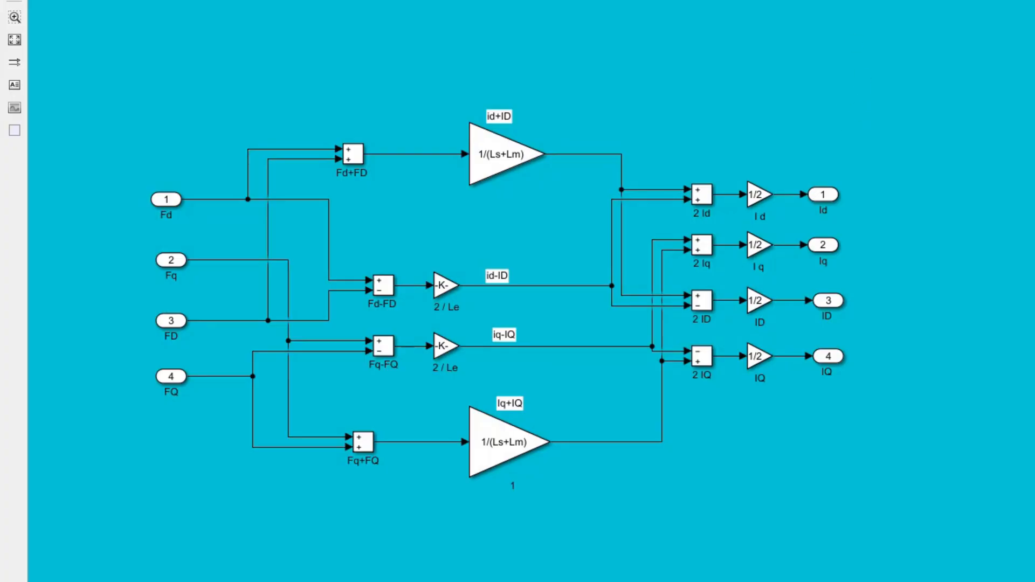
# Step: Return to the parent motor model and review the FD Iq and FQ Id product blocks' parameters
pyautogui.press('Escape')
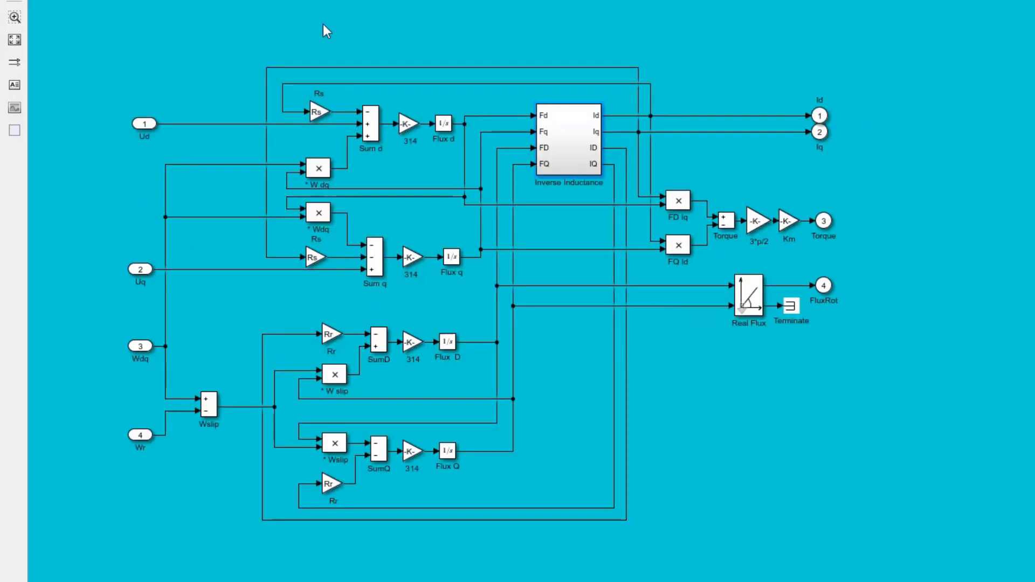
pyautogui.doubleClick(680, 201)
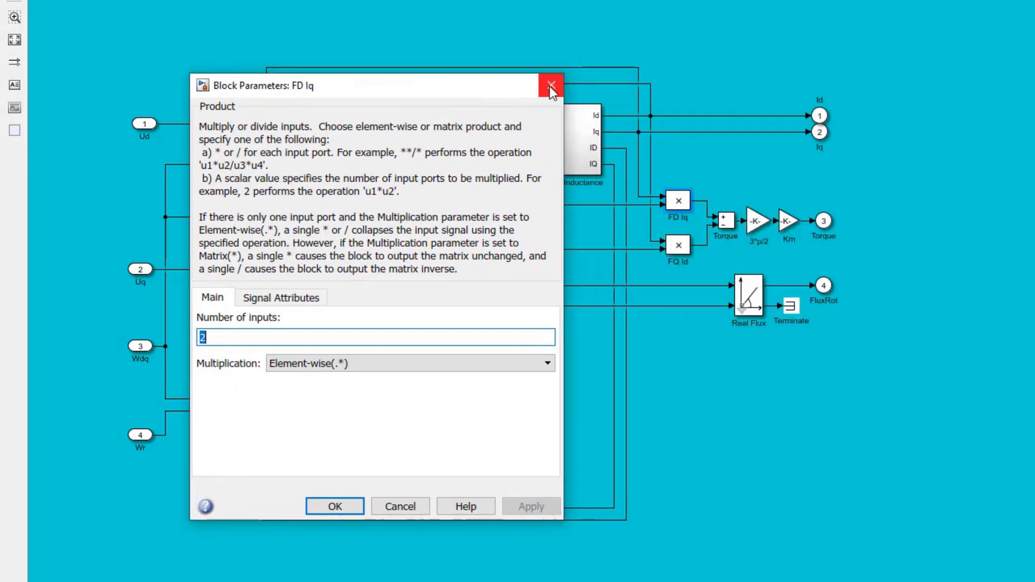
pyautogui.click(550, 86)
pyautogui.doubleClick(678, 245)
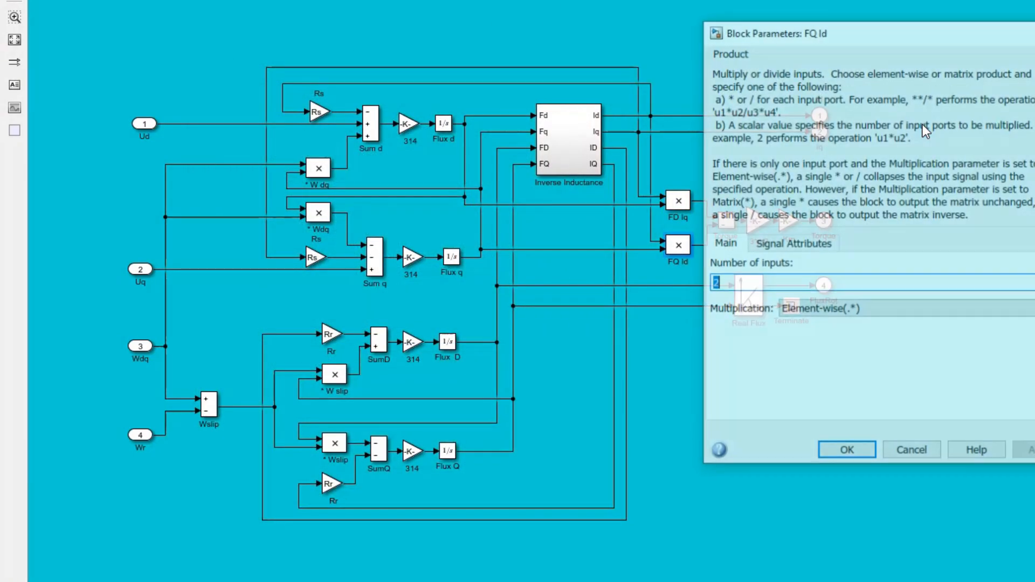
pyautogui.moveTo(936, 34); pyautogui.dragTo(476, 47)
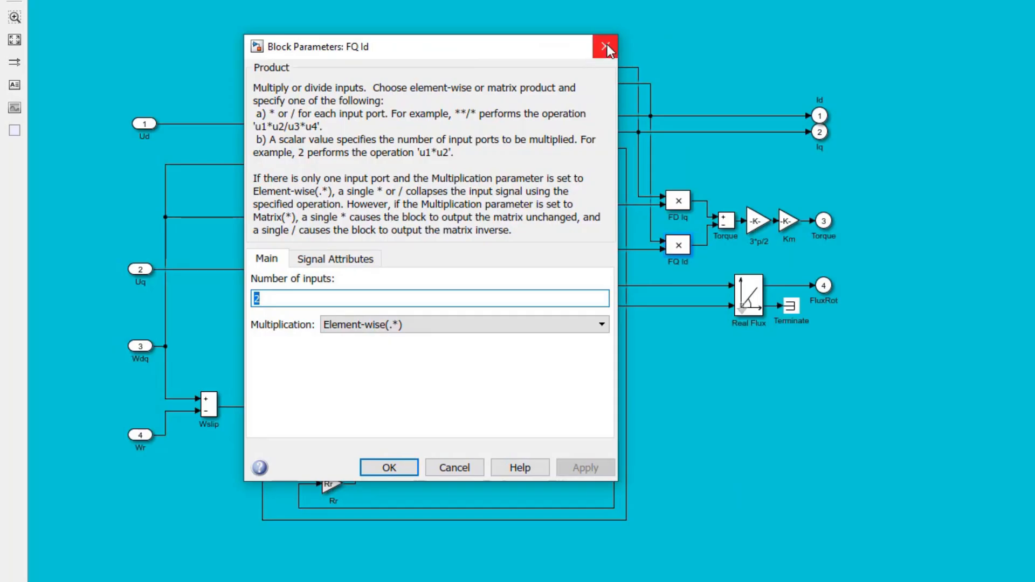
pyautogui.click(606, 46)
# Step: Check the parameters of the Torque sum block that combines the two flux-current products
pyautogui.doubleClick(727, 221)
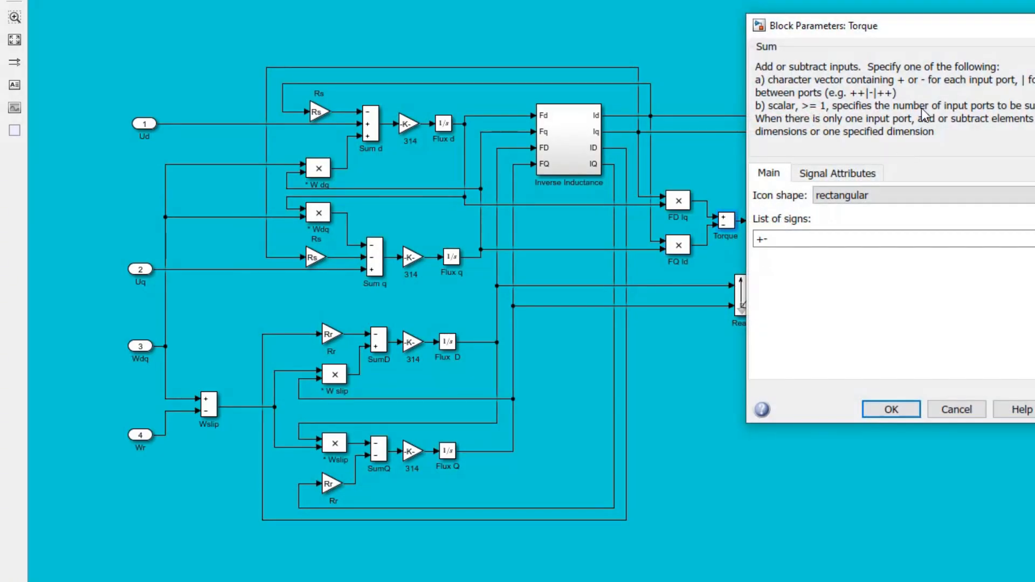
pyautogui.moveTo(931, 31); pyautogui.dragTo(436, 92)
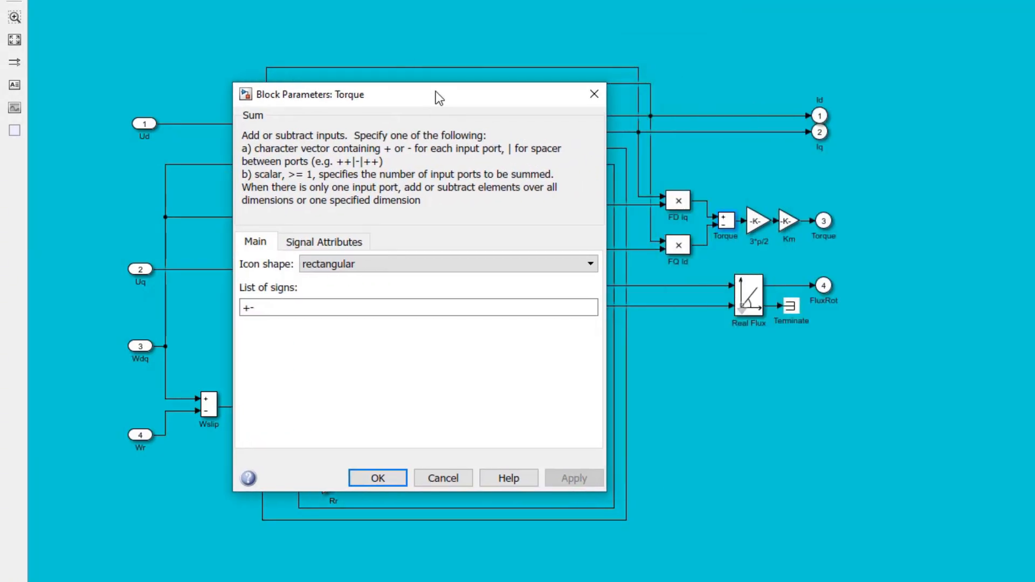
pyautogui.click(595, 94)
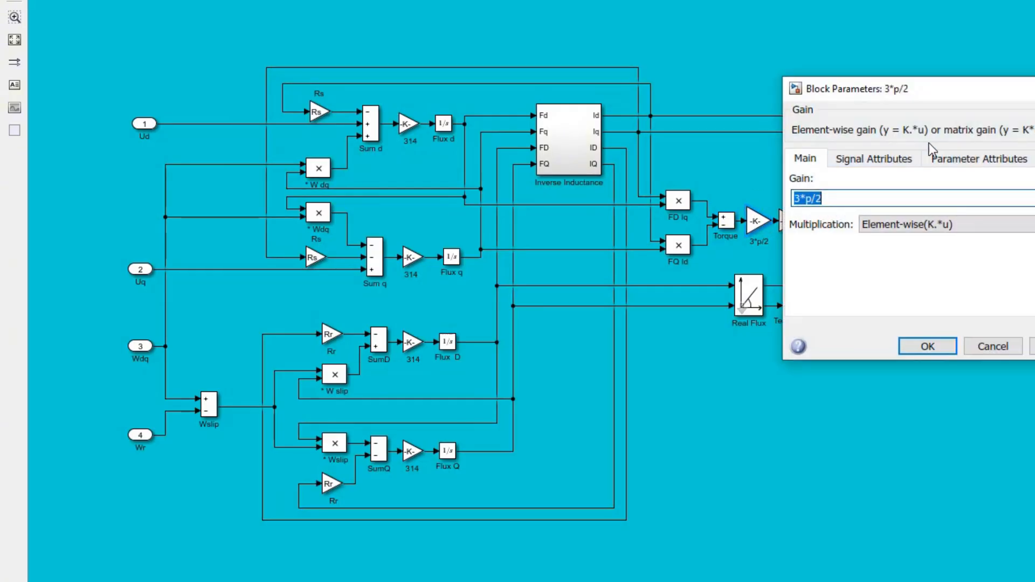
# Step: Review the gain parameters of the 3*p/2 and Km blocks on the torque output path
pyautogui.moveTo(942, 90); pyautogui.dragTo(331, 129)
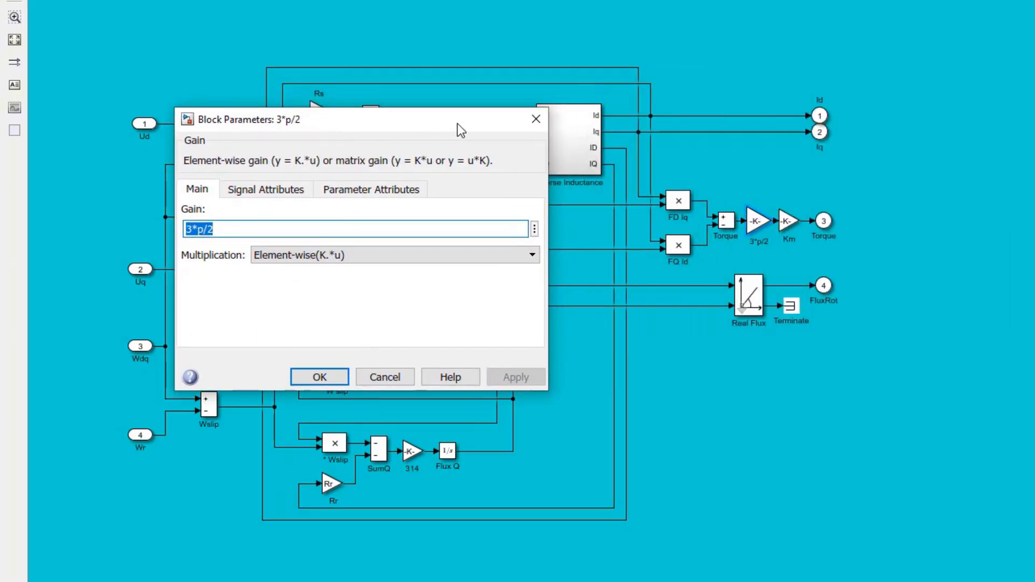
pyautogui.click(536, 120)
pyautogui.click(791, 221)
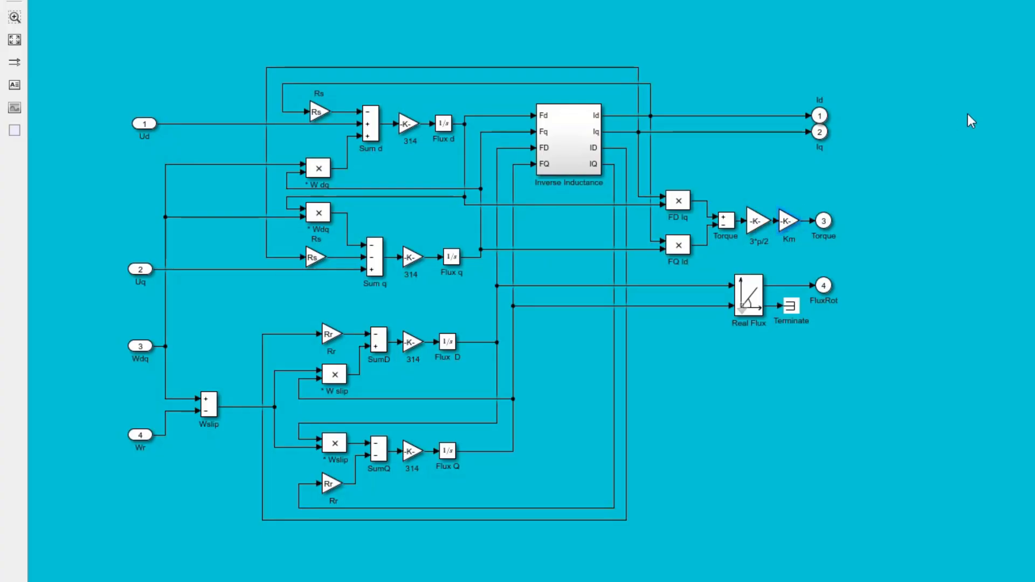
pyautogui.moveTo(1007, 94); pyautogui.dragTo(417, 170)
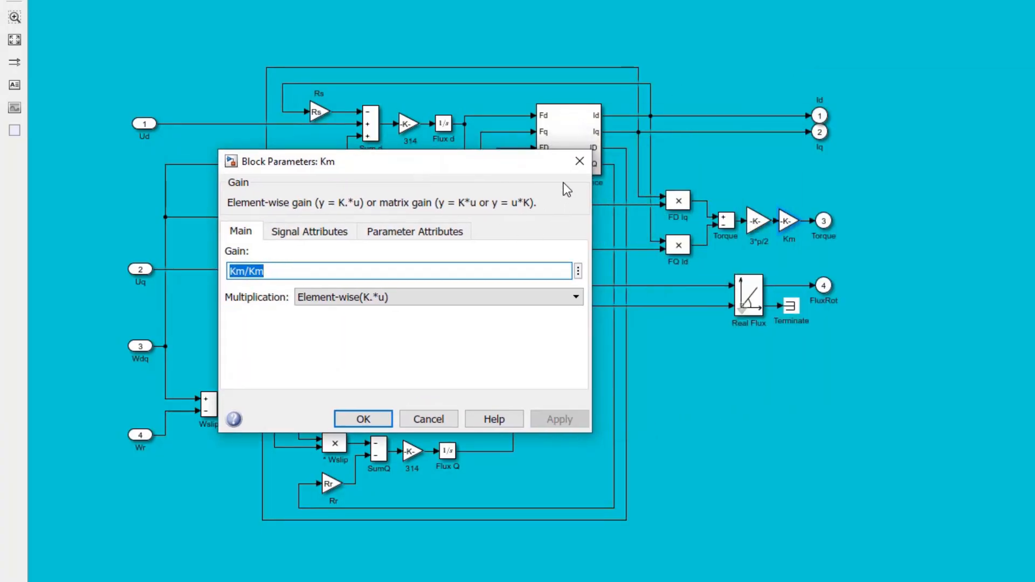
pyautogui.click(579, 161)
# Step: Inspect the parameters of the Real Flux cartesian-to-polar block and the Terminate block on its second output
pyautogui.doubleClick(749, 296)
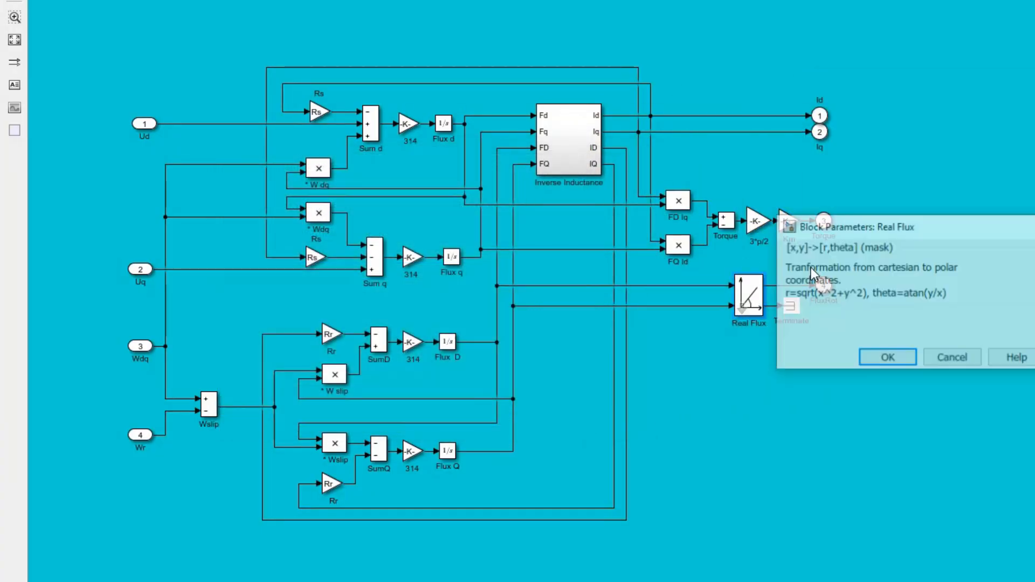
pyautogui.moveTo(934, 229); pyautogui.dragTo(367, 267)
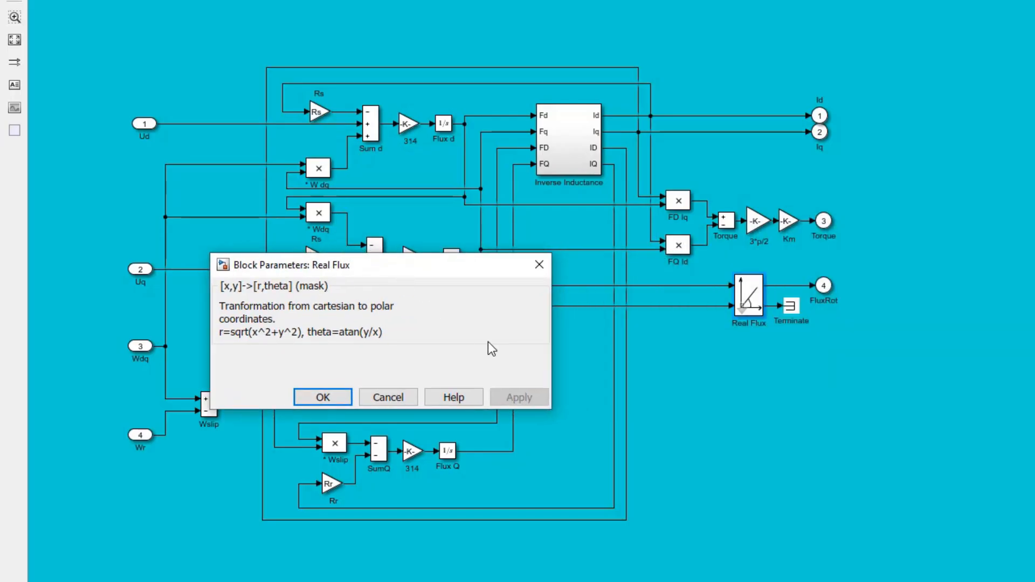
pyautogui.click(545, 268)
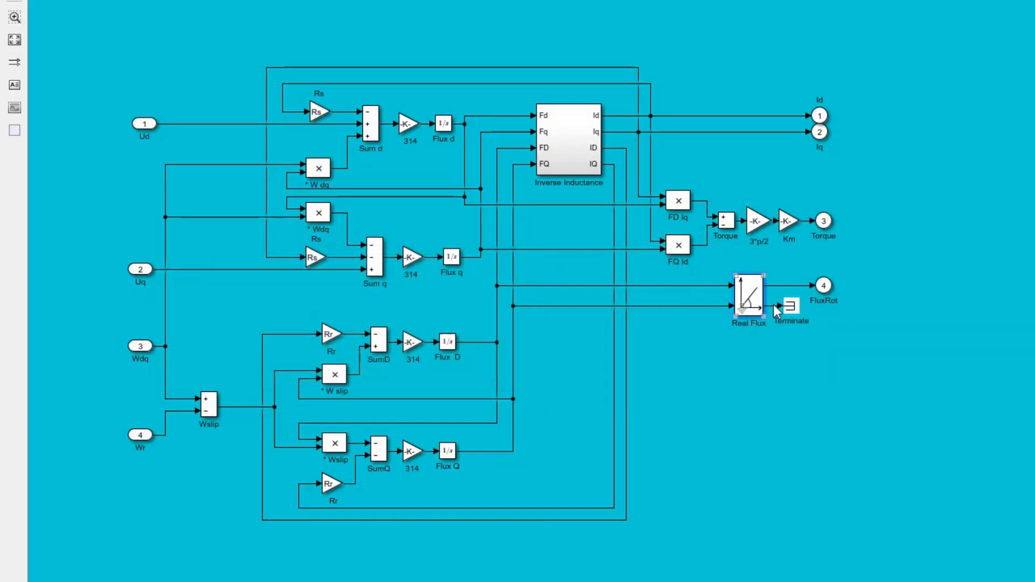
pyautogui.doubleClick(790, 306)
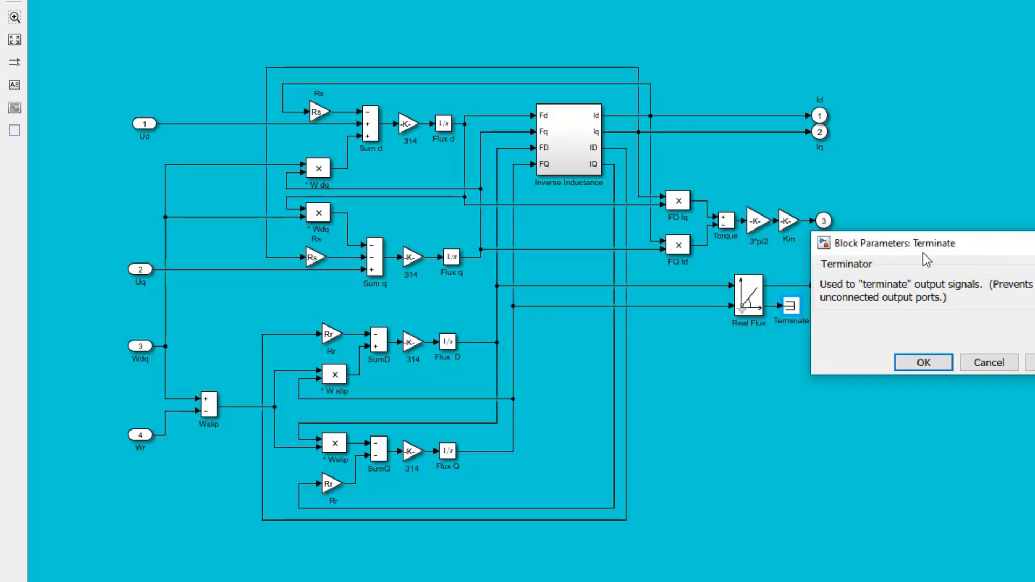
pyautogui.moveTo(923, 253); pyautogui.dragTo(522, 290)
pyautogui.click(668, 291)
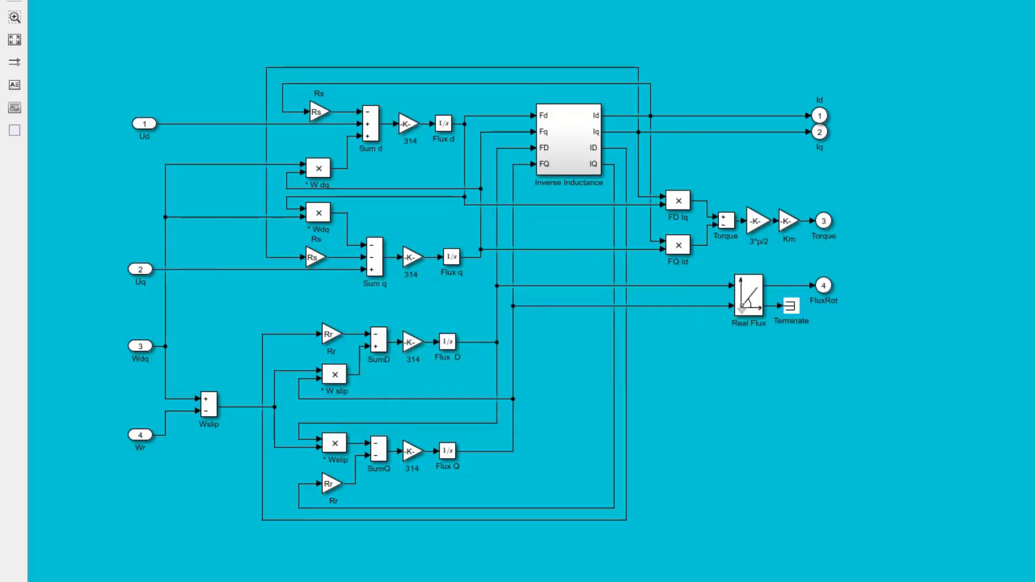
# Step: Return to the top-level model, enter the Mechanical subsystem AM and check the Load Torque step block's parameters
pyautogui.press('Escape')
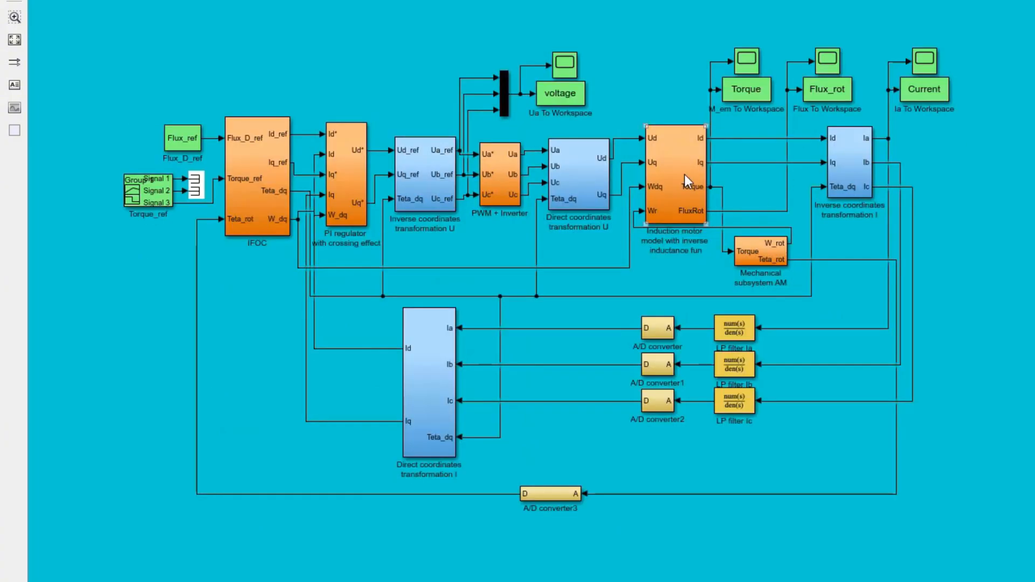
pyautogui.click(760, 258)
pyautogui.doubleClick(765, 250)
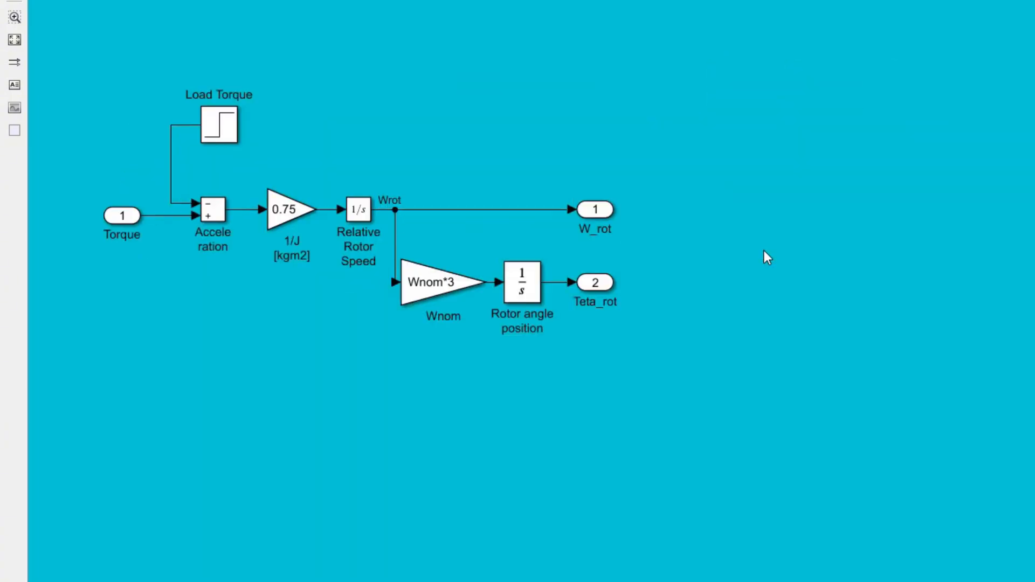
pyautogui.doubleClick(229, 135)
pyautogui.moveTo(593, 27); pyautogui.dragTo(846, 106)
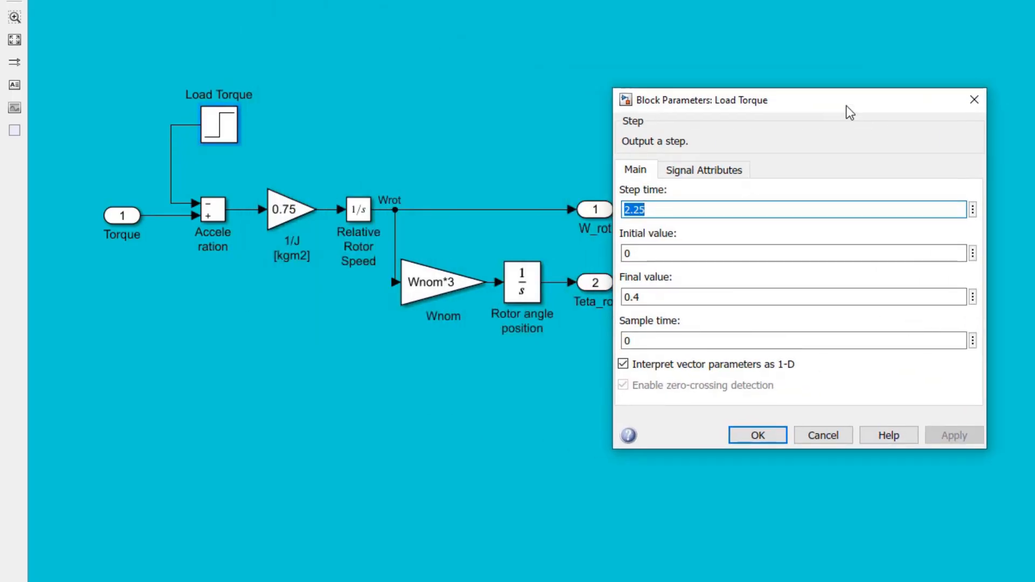
pyautogui.click(979, 106)
# Step: Review the parameters of the Acceleration sum block and the 1/J [kgm2] gain block
pyautogui.click(215, 210)
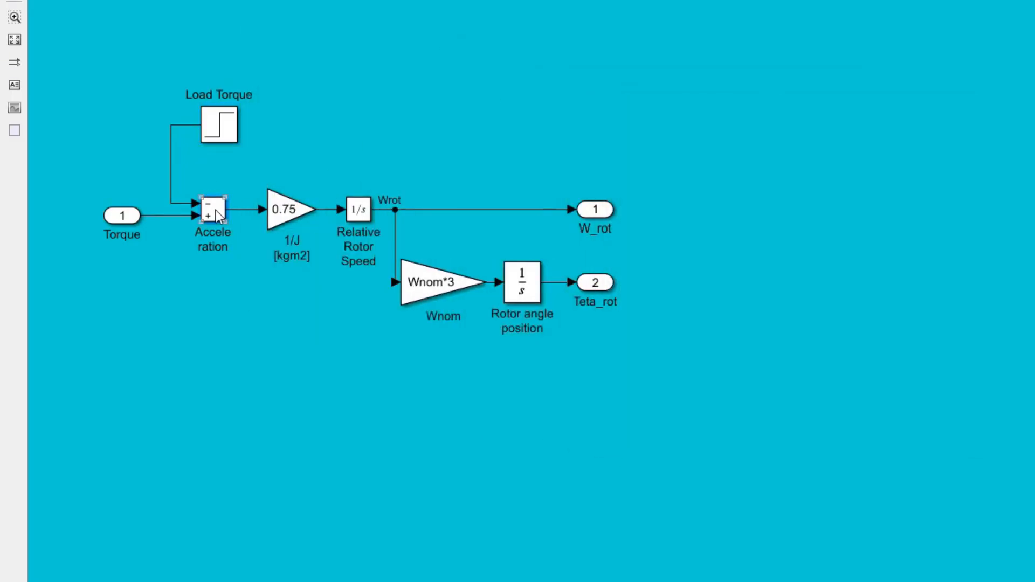
pyautogui.moveTo(501, 21); pyautogui.dragTo(823, 86)
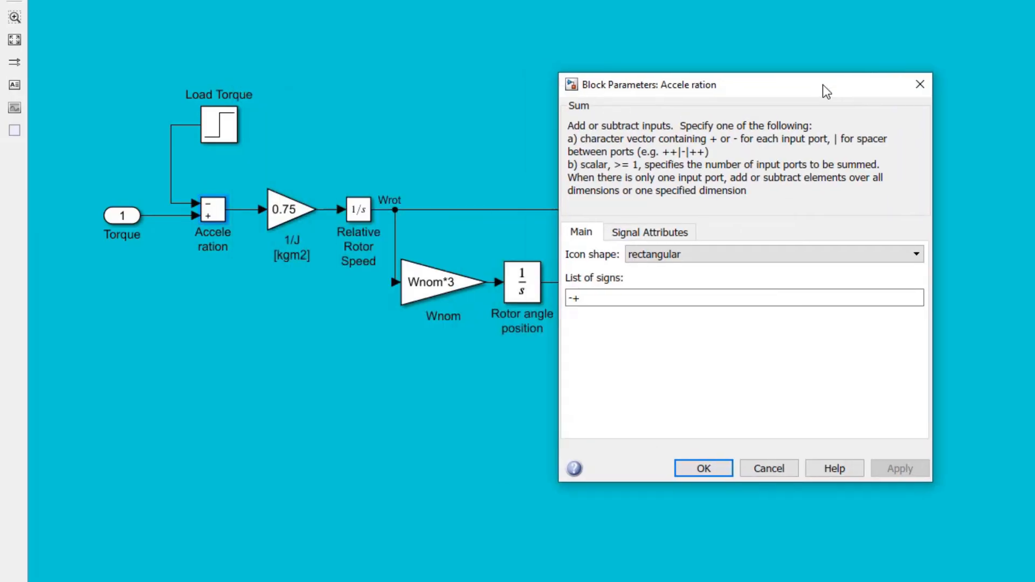
pyautogui.click(920, 86)
pyautogui.doubleClick(274, 210)
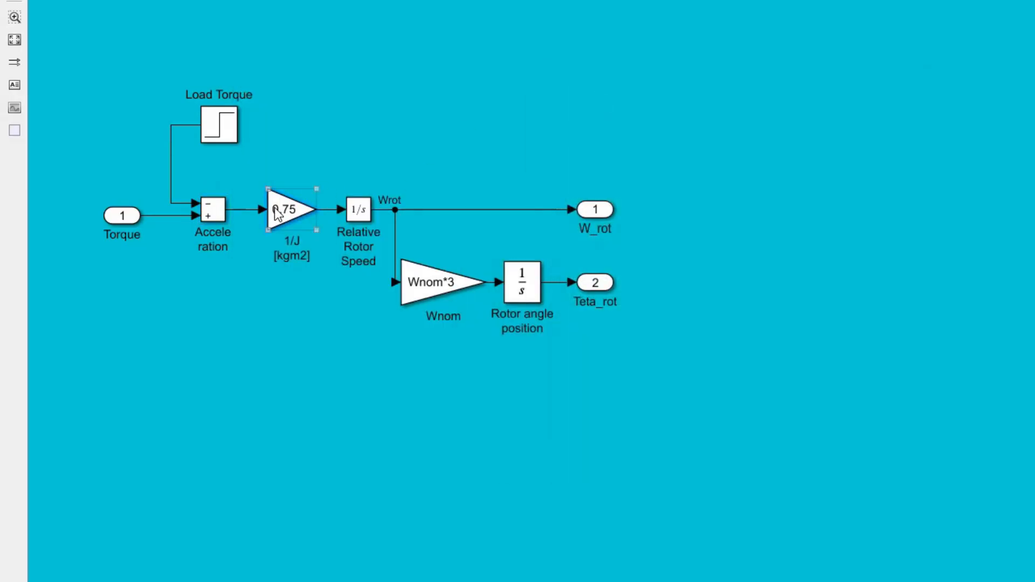
pyautogui.moveTo(631, 89); pyautogui.dragTo(822, 91)
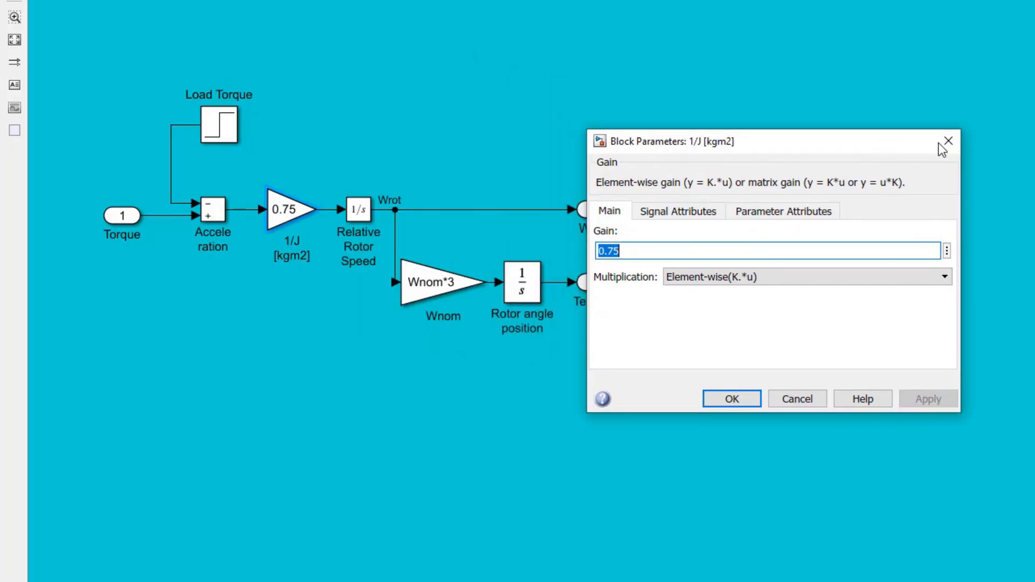
pyautogui.click(947, 144)
# Step: Examine the parameters of the Relative Rotor Speed integrator and the Wnom gain block
pyautogui.doubleClick(354, 215)
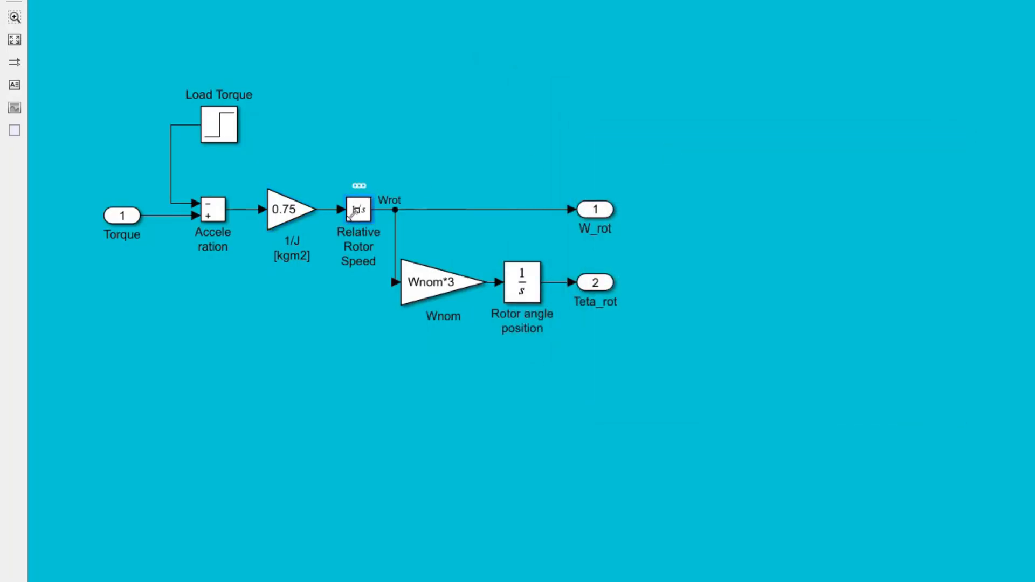
pyautogui.moveTo(696, 15); pyautogui.dragTo(857, 80)
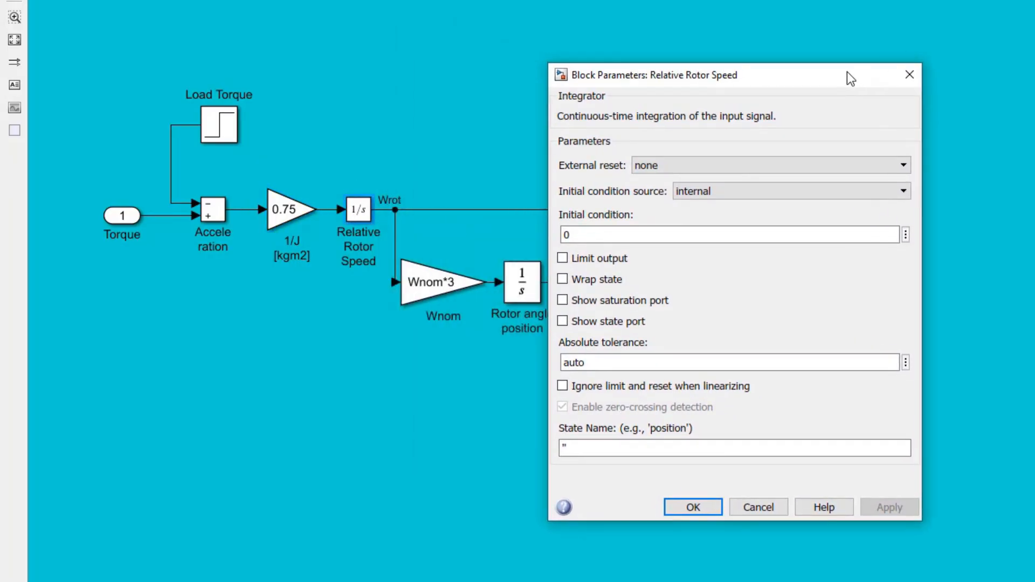
pyautogui.click(907, 73)
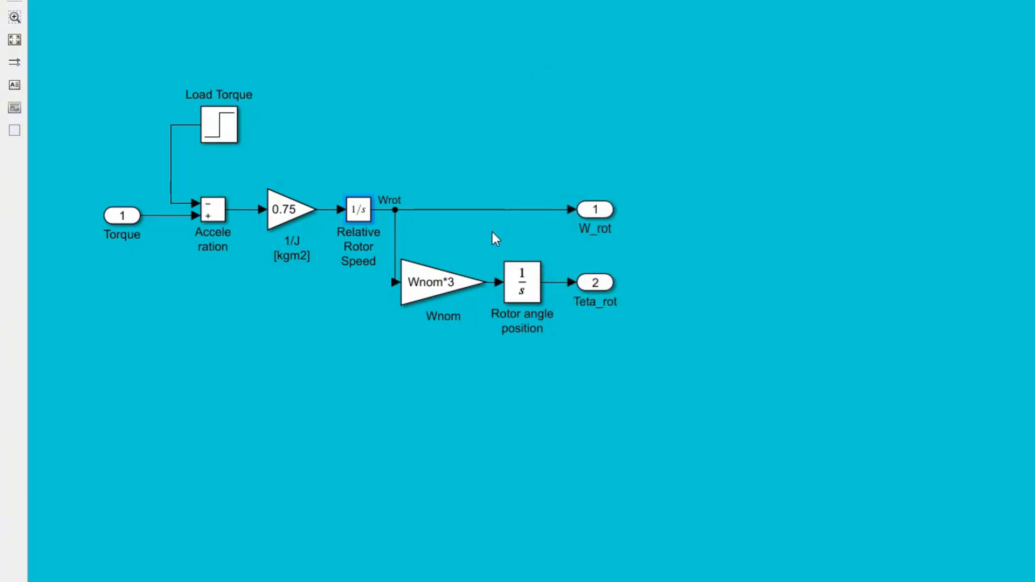
pyautogui.doubleClick(438, 281)
pyautogui.moveTo(783, 150); pyautogui.dragTo(865, 99)
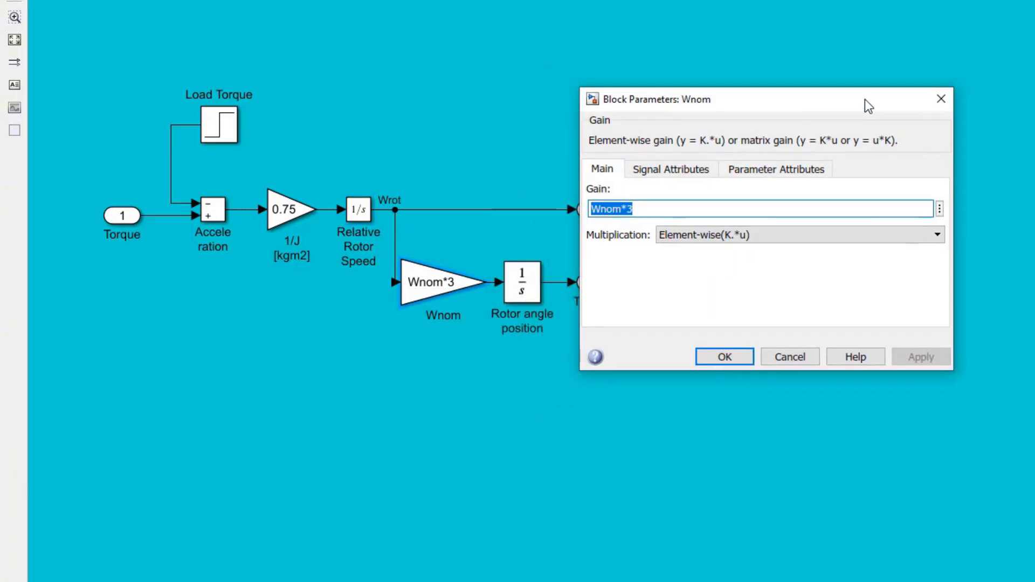
pyautogui.click(941, 99)
# Step: Check the Rotor angle position integrator's parameters and go back to the top-level model
pyautogui.click(532, 290)
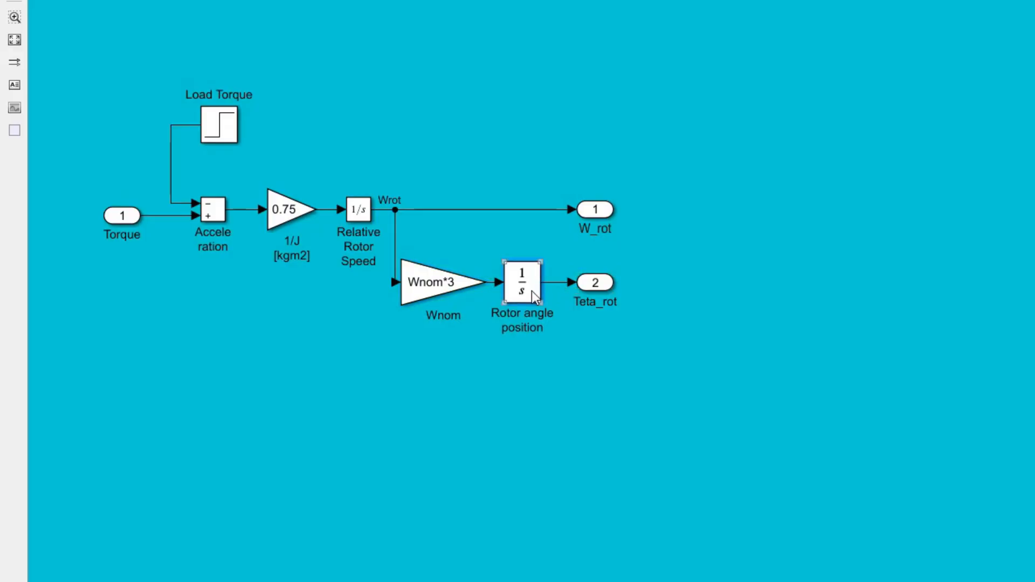
pyautogui.moveTo(831, 67); pyautogui.dragTo(803, 62)
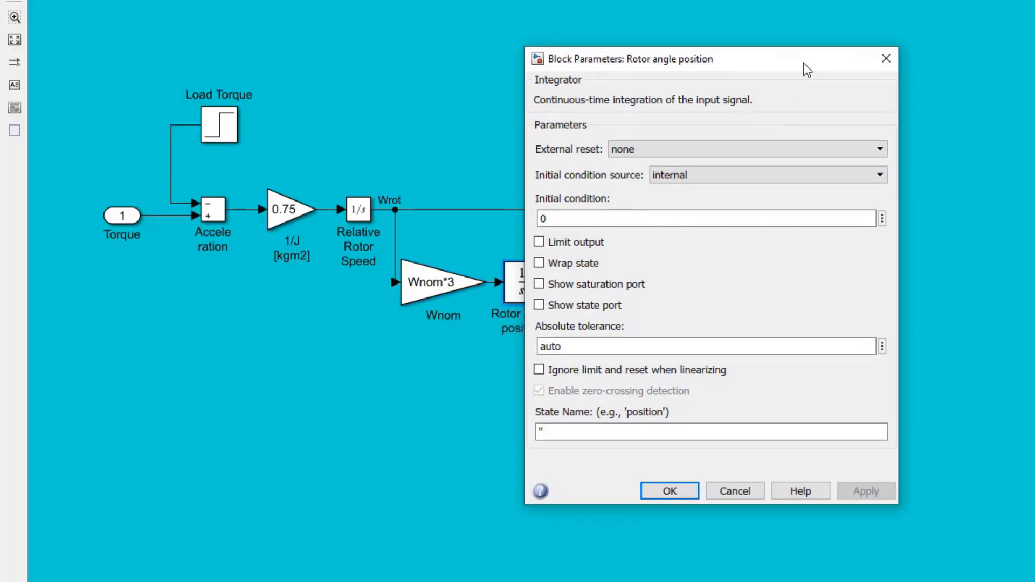
pyautogui.click(885, 59)
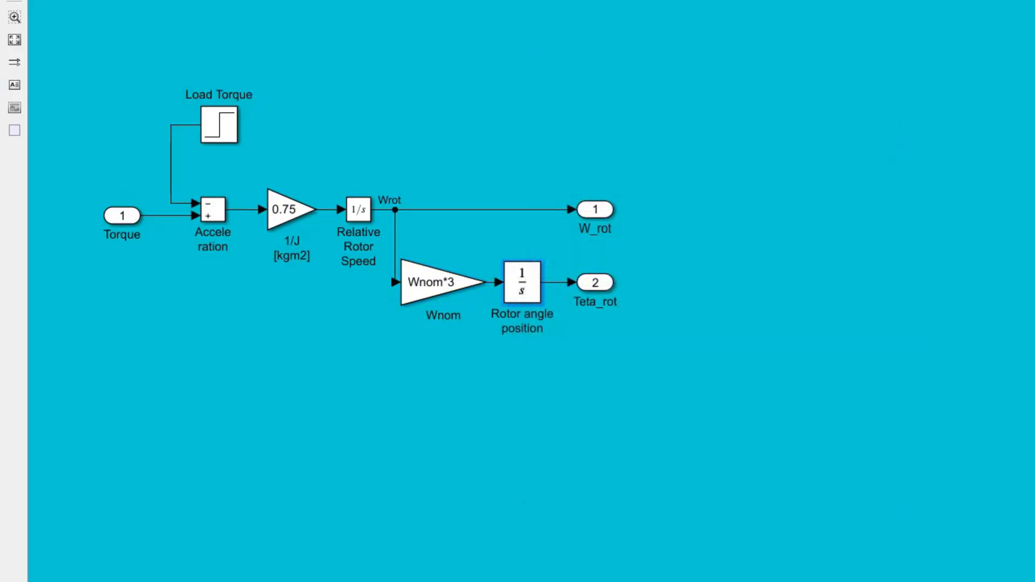
pyautogui.press('Escape')
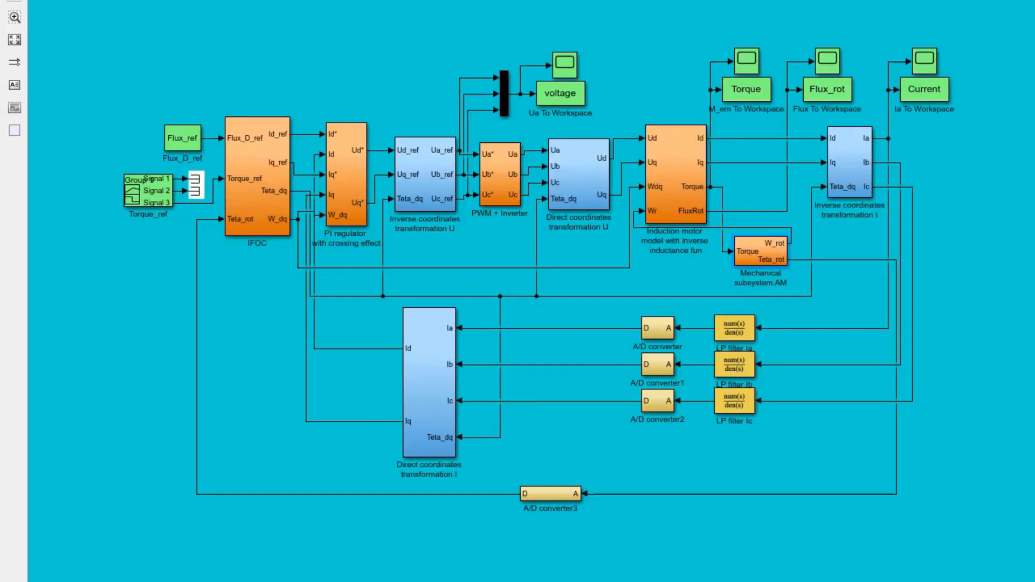